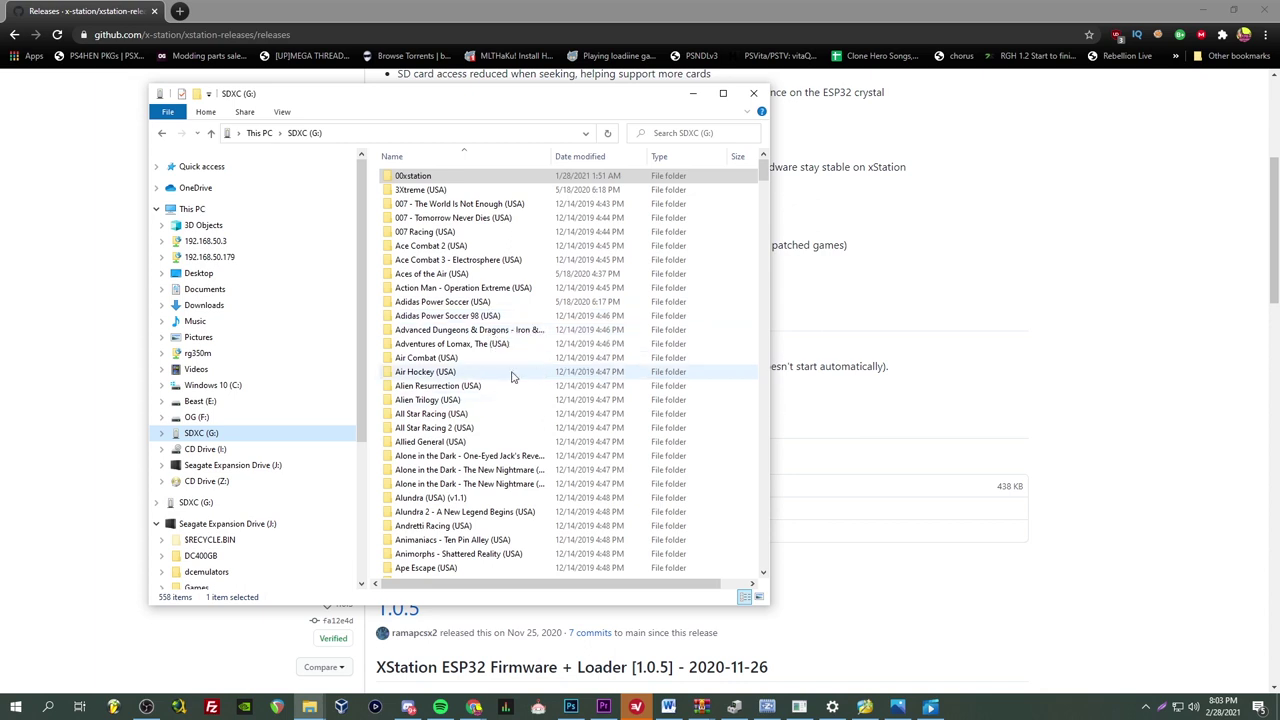
# - Search the computer for "sd" to find the SD Card Formatter app
pyautogui.click(48, 708)
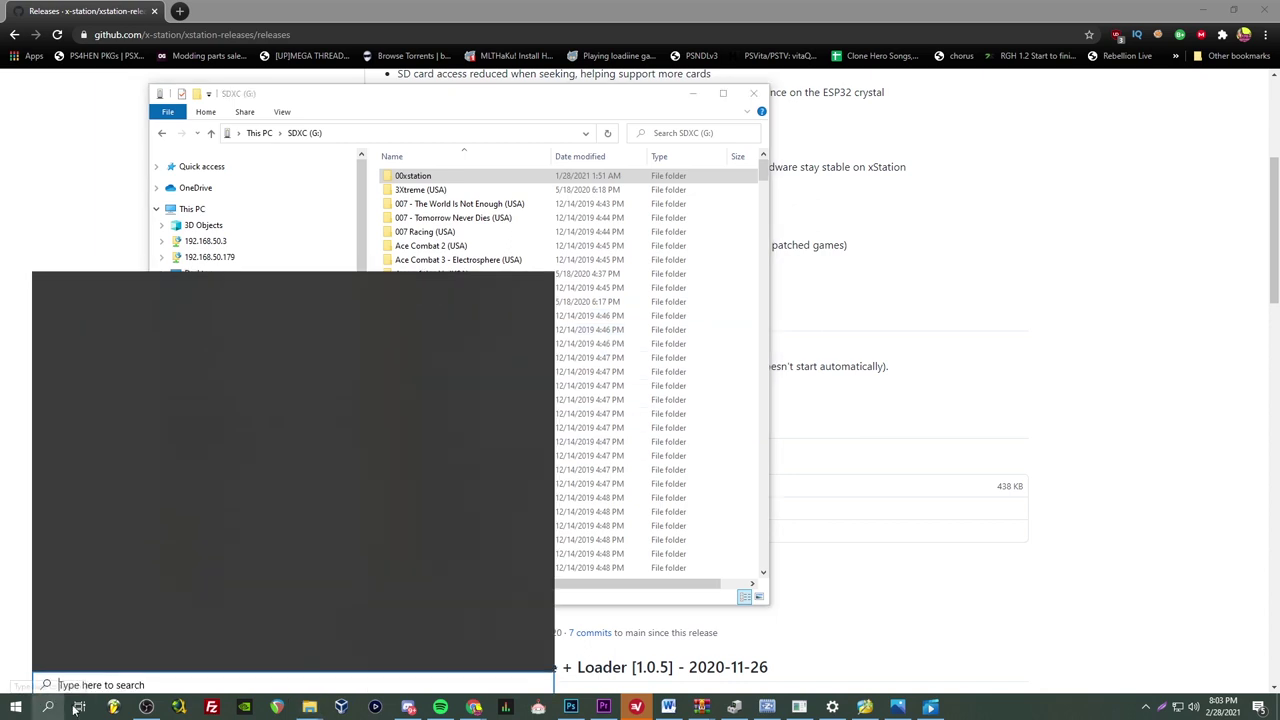
pyautogui.write('sd')
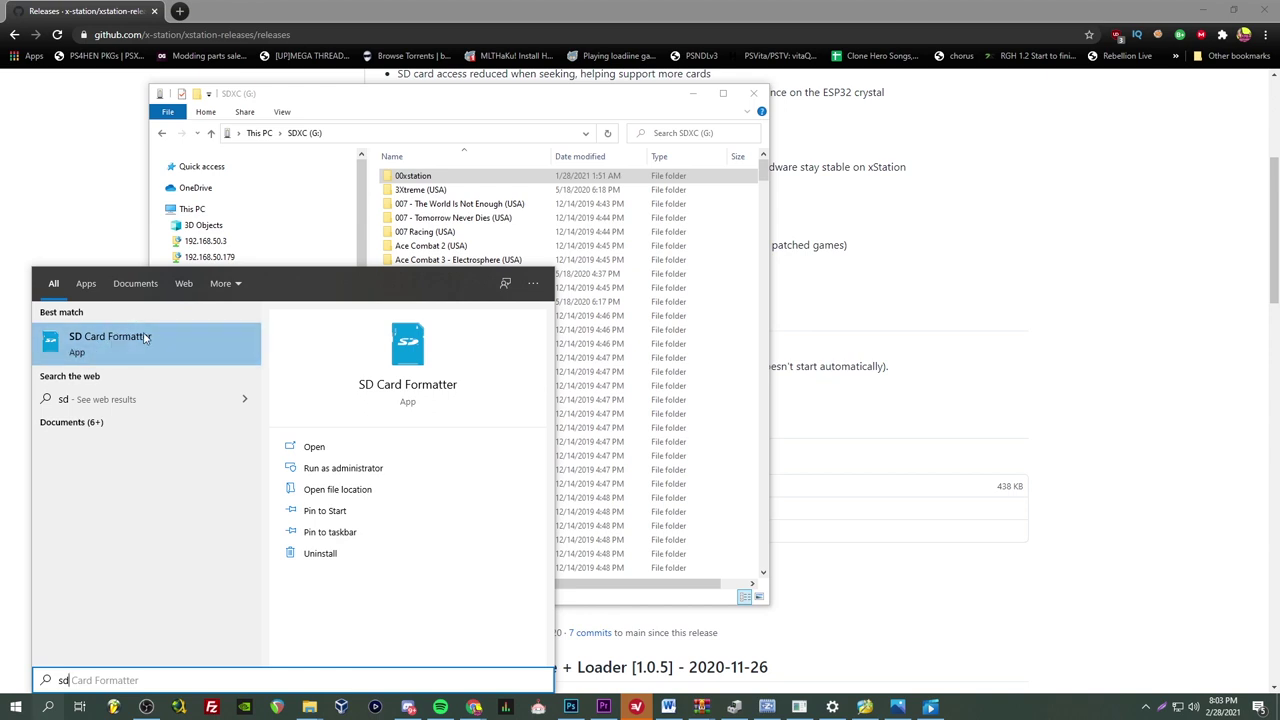
pyautogui.click(352, 88)
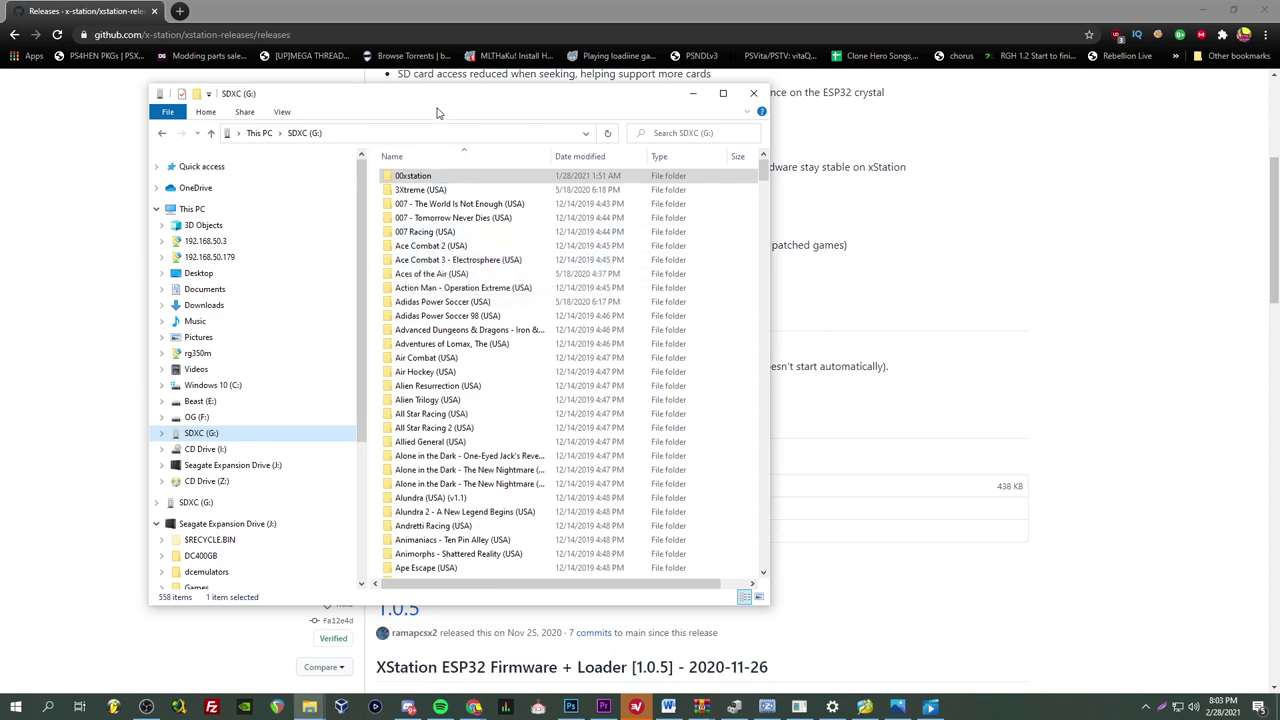
pyautogui.rightClick(374, 210)
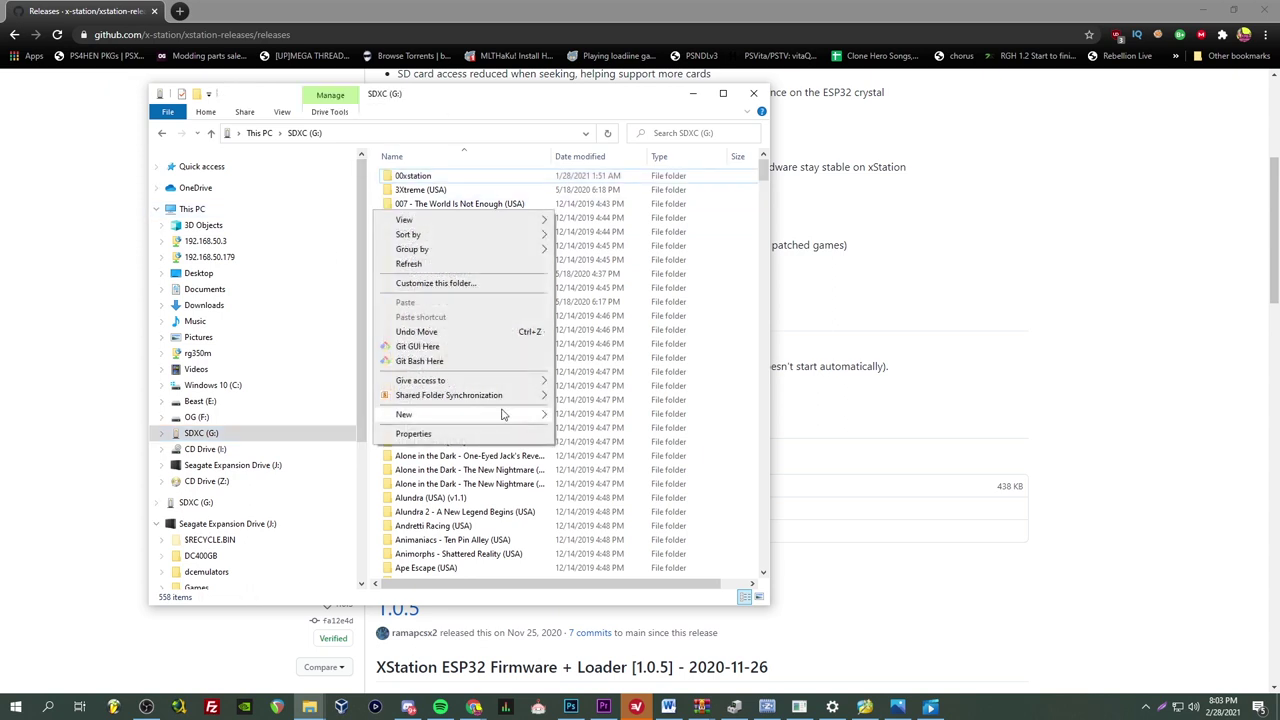
pyautogui.moveTo(470, 414)
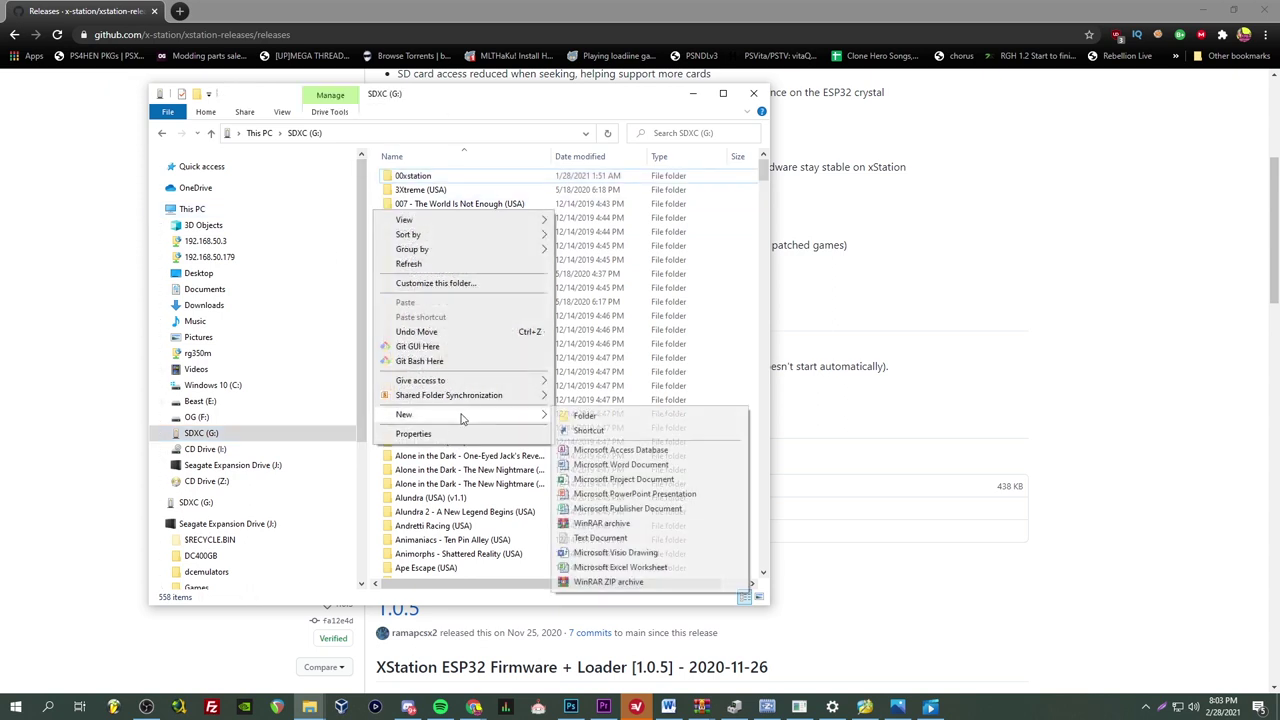
pyautogui.click(376, 178)
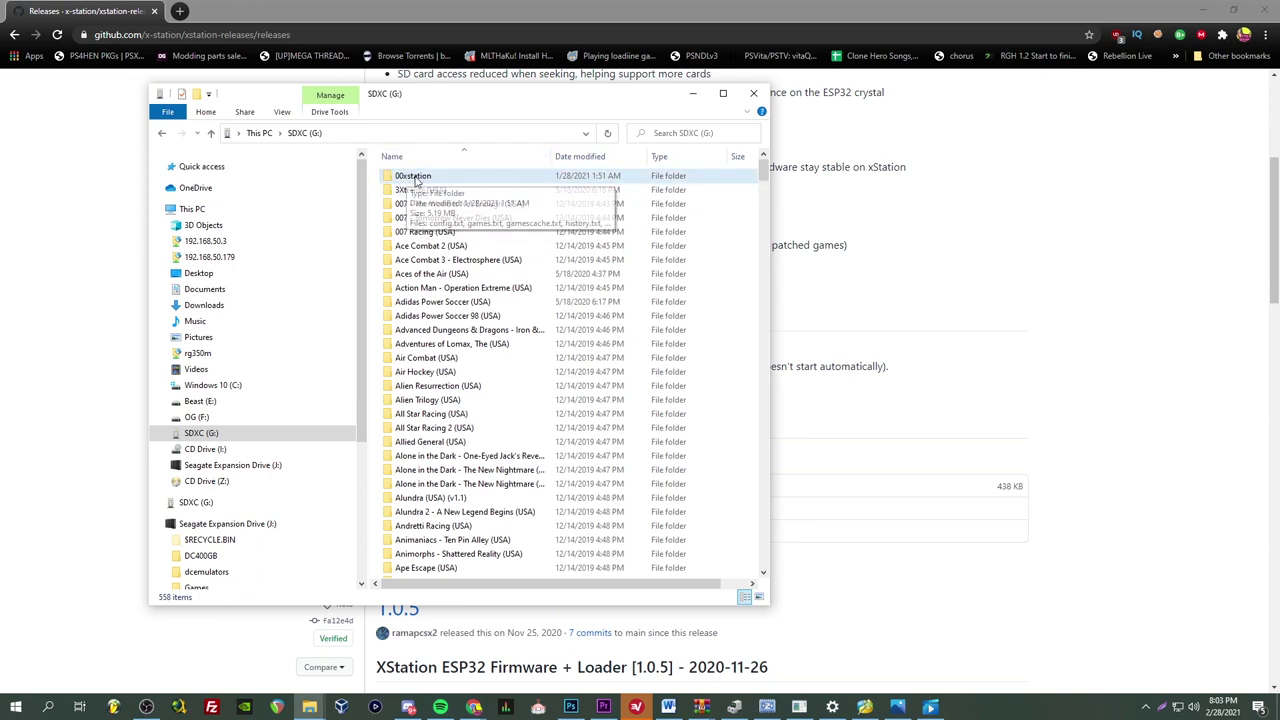
# - Open the 00xstation folder on the SDXC (G:) drive
pyautogui.doubleClick(408, 178)
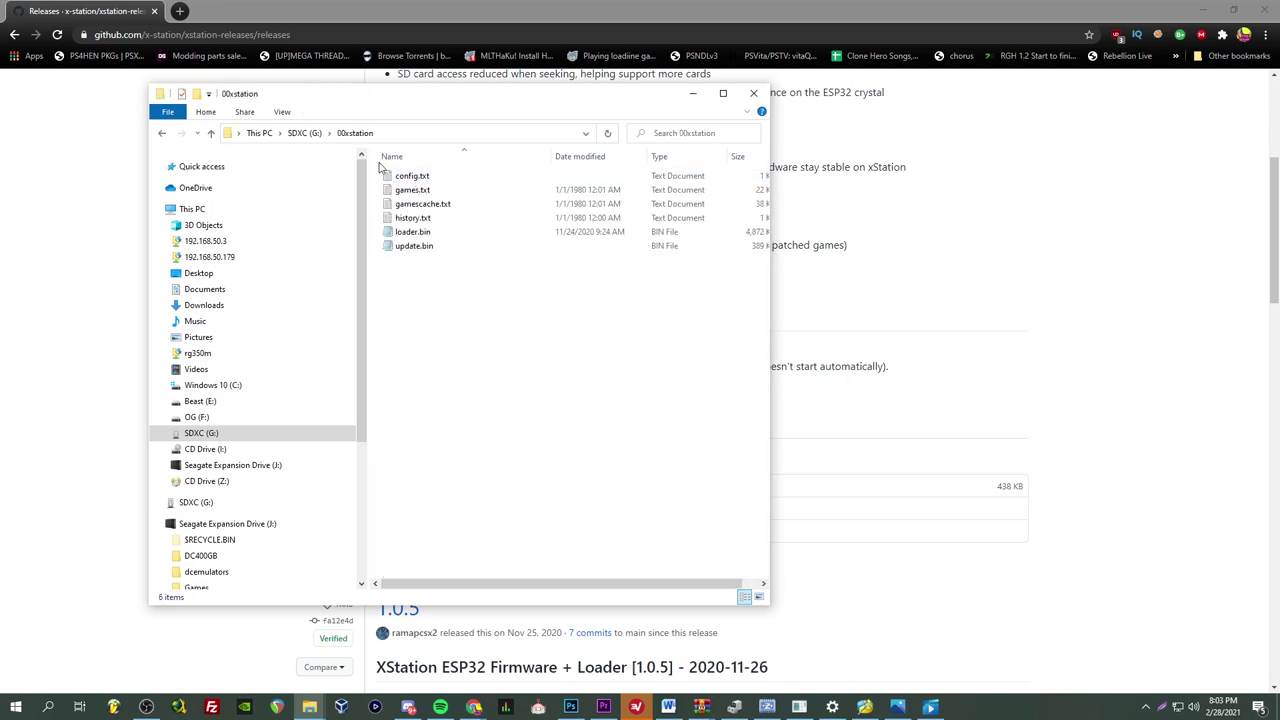
# - Switch to the xstation-releases page in the browser, review the 1.1.0 release notes and download update110.zip
pyautogui.click(92, 288)
pyautogui.scroll(3, 320, 175)
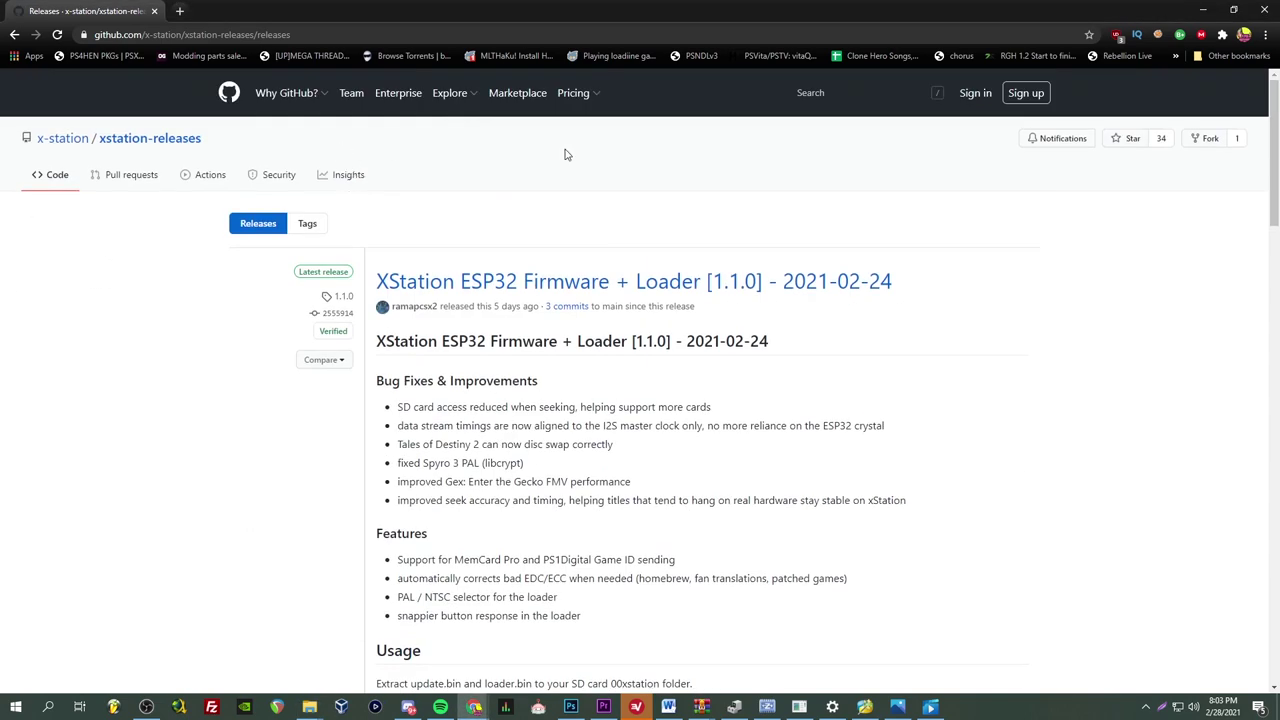
pyautogui.scroll(-1, 610, 185)
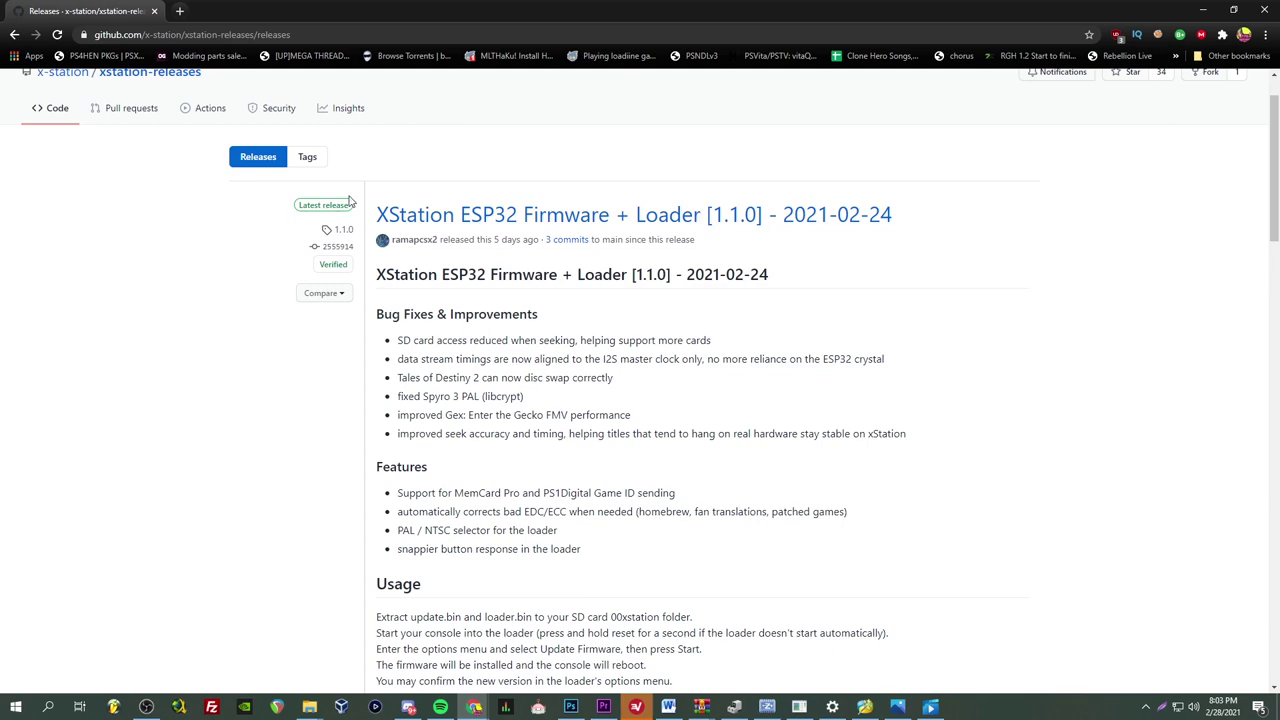
pyautogui.scroll(-5, 549, 190)
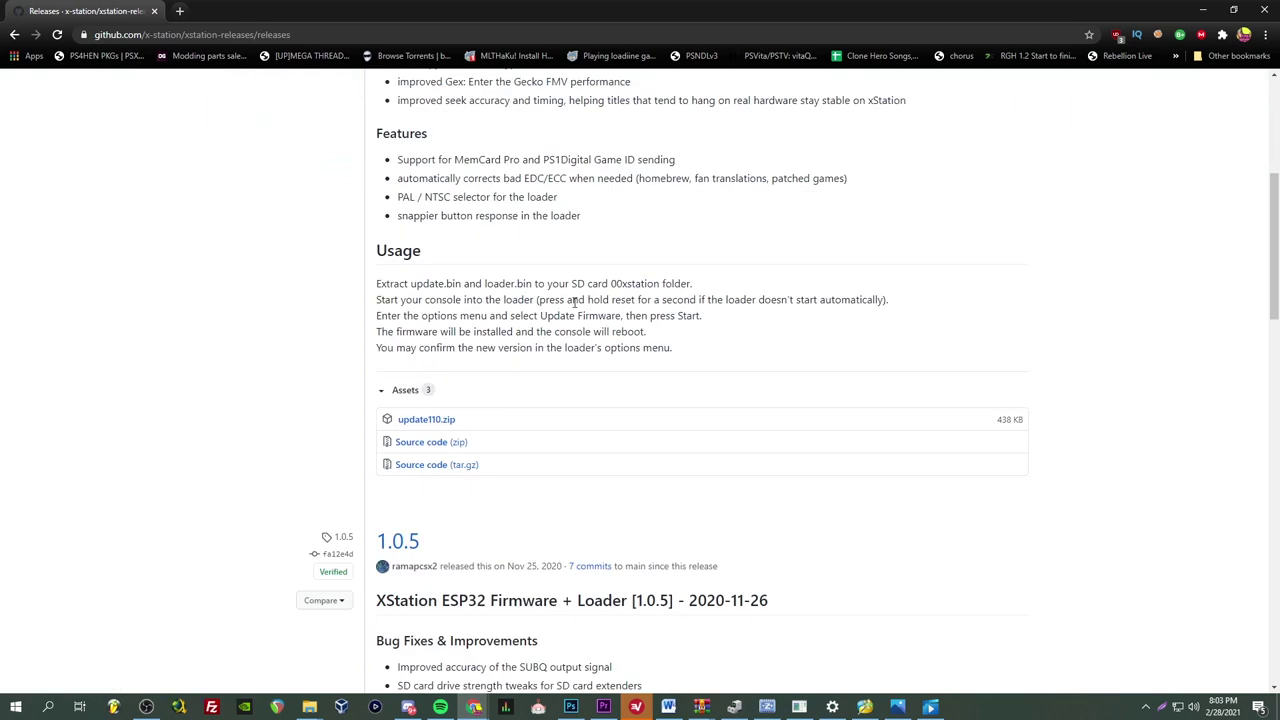
pyautogui.scroll(6, 573, 302)
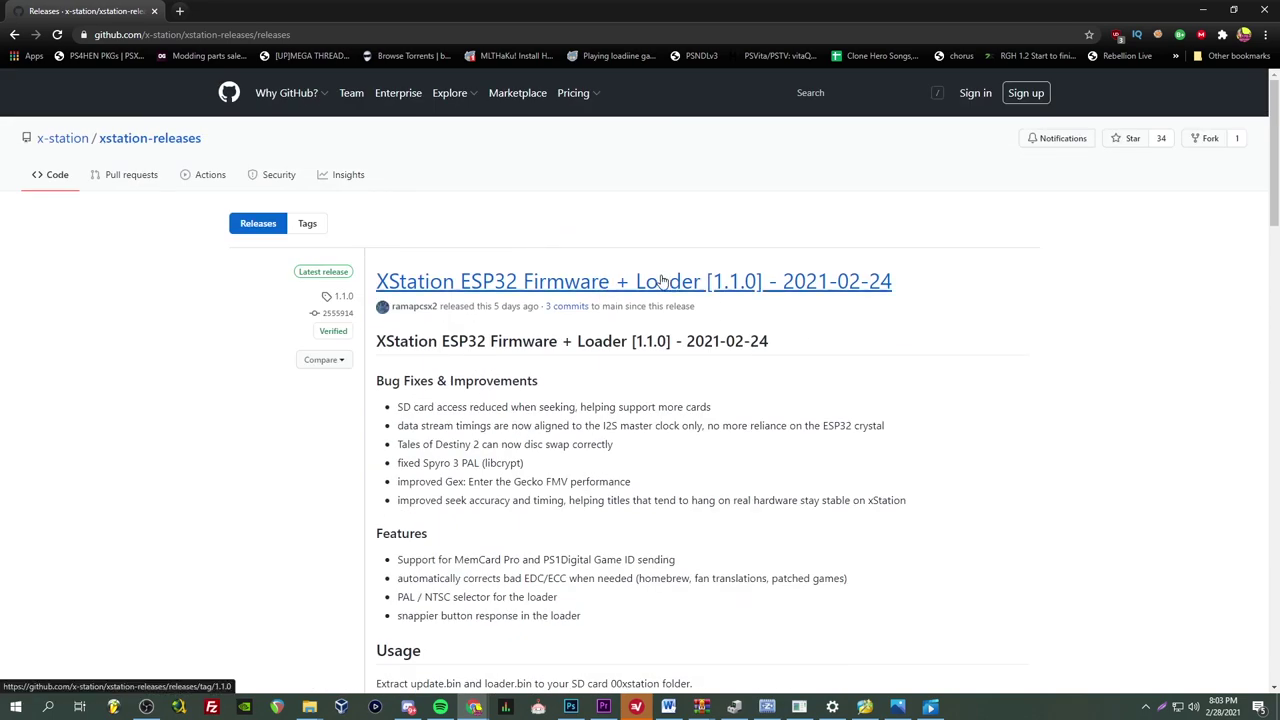
pyautogui.scroll(-3, 557, 323)
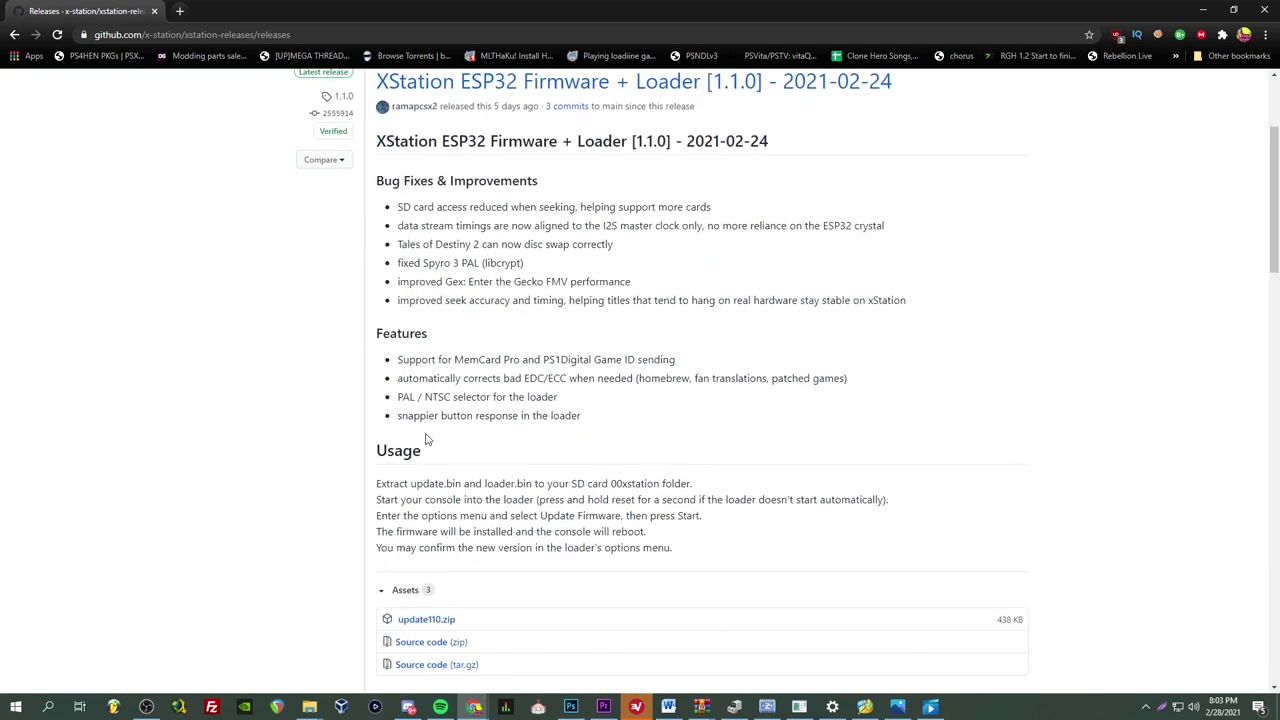
pyautogui.click(436, 622)
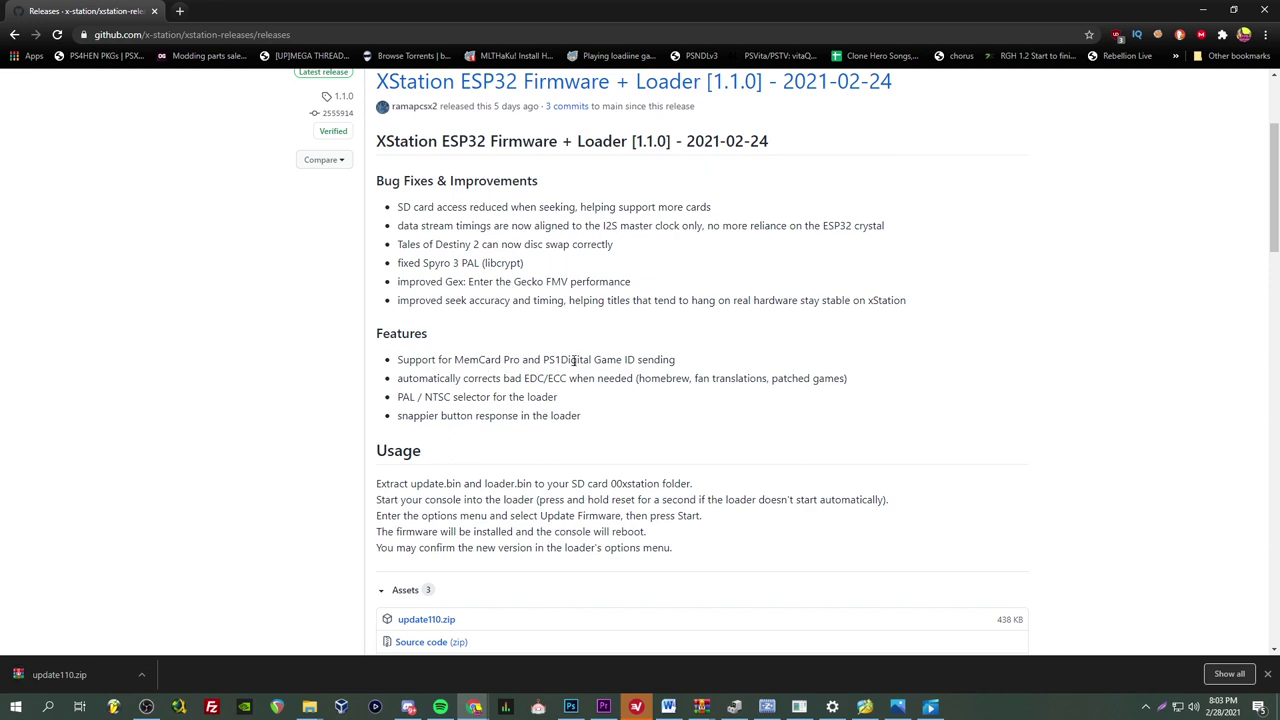
# - Open the downloaded update110.zip archive and reposition its window
pyautogui.scroll(-1, 561, 365)
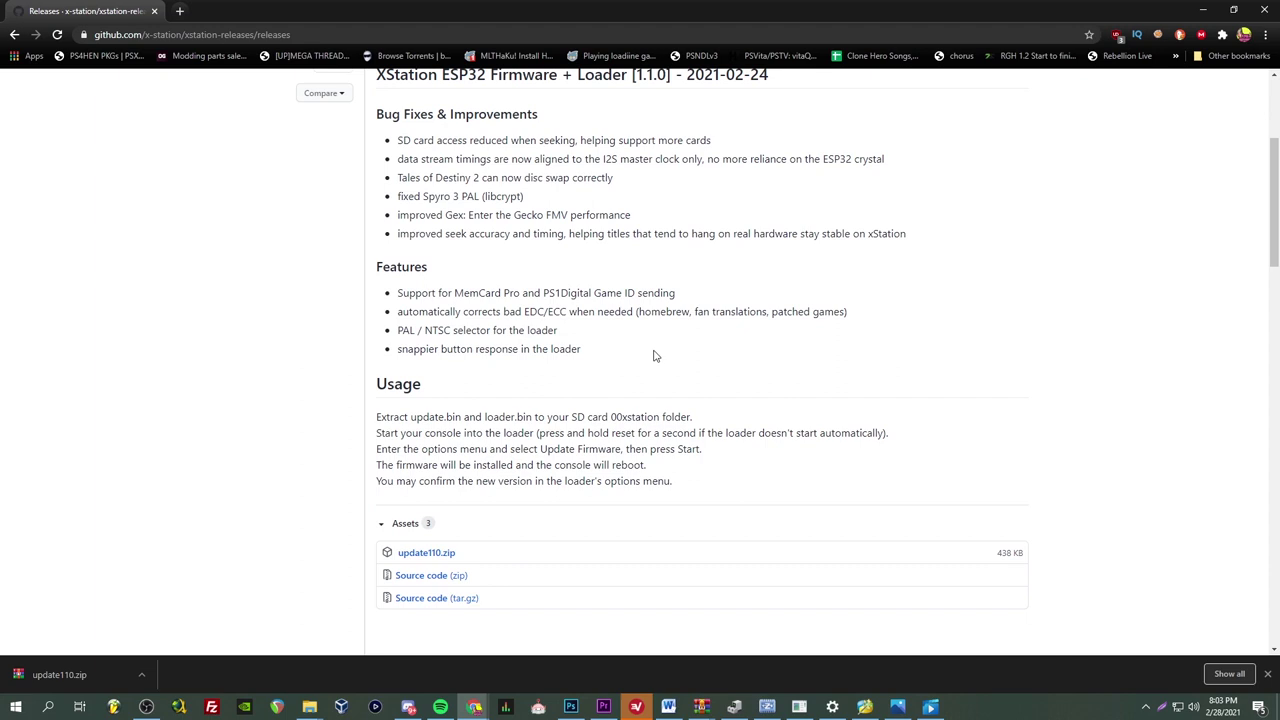
pyautogui.click(75, 674)
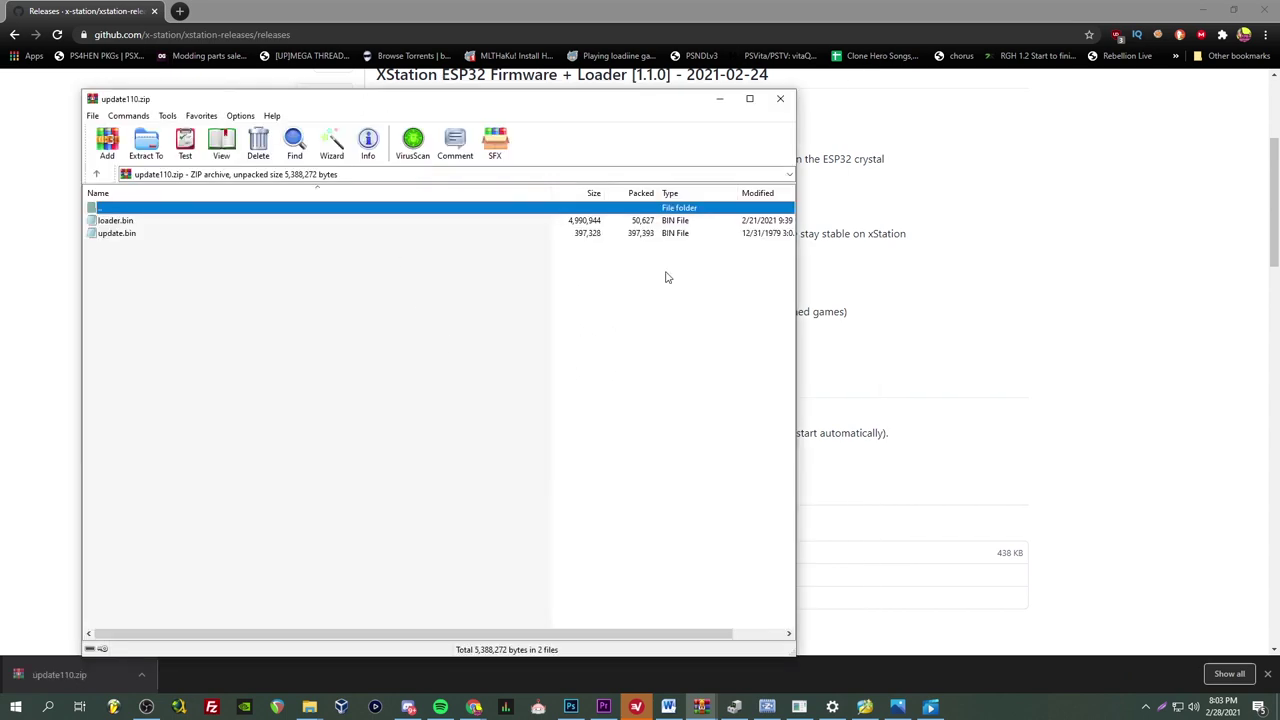
pyautogui.moveTo(189, 100); pyautogui.dragTo(356, 90)
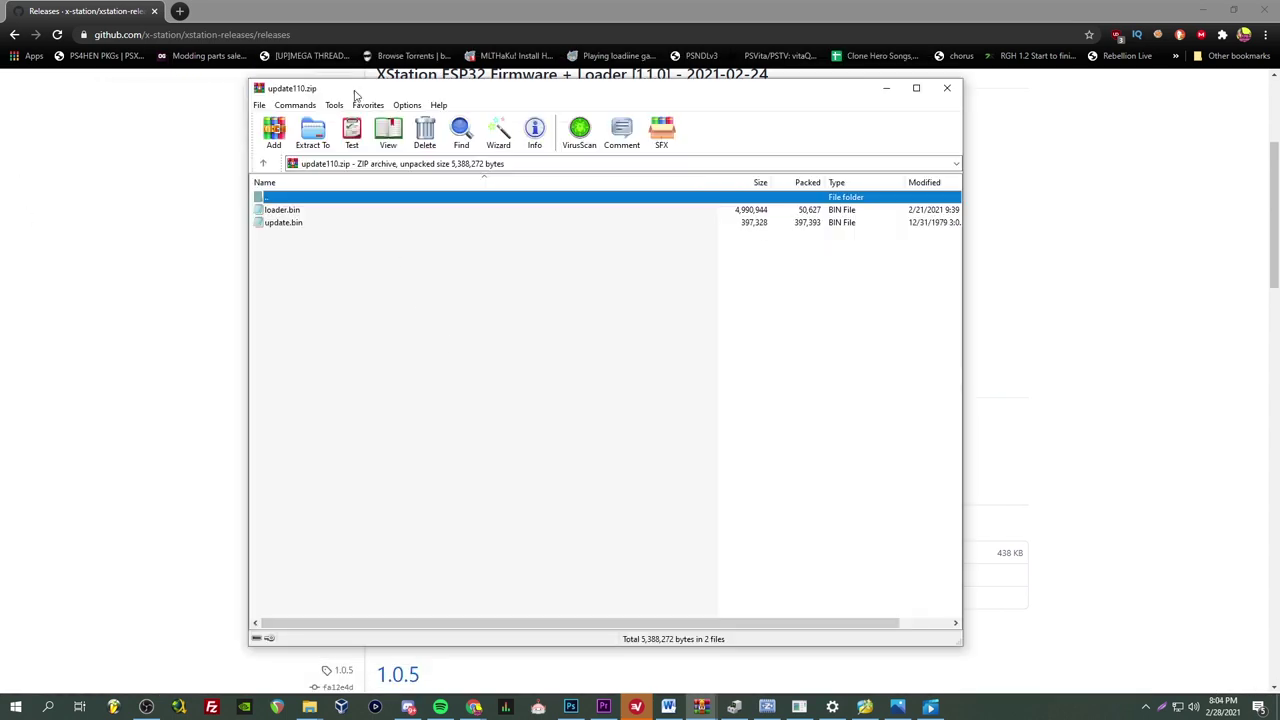
# - Extract loader.bin and update.bin from update110.zip into the SD card's 00xstation folder, replacing the existing files
pyautogui.moveTo(309, 253); pyautogui.dragTo(303, 218)
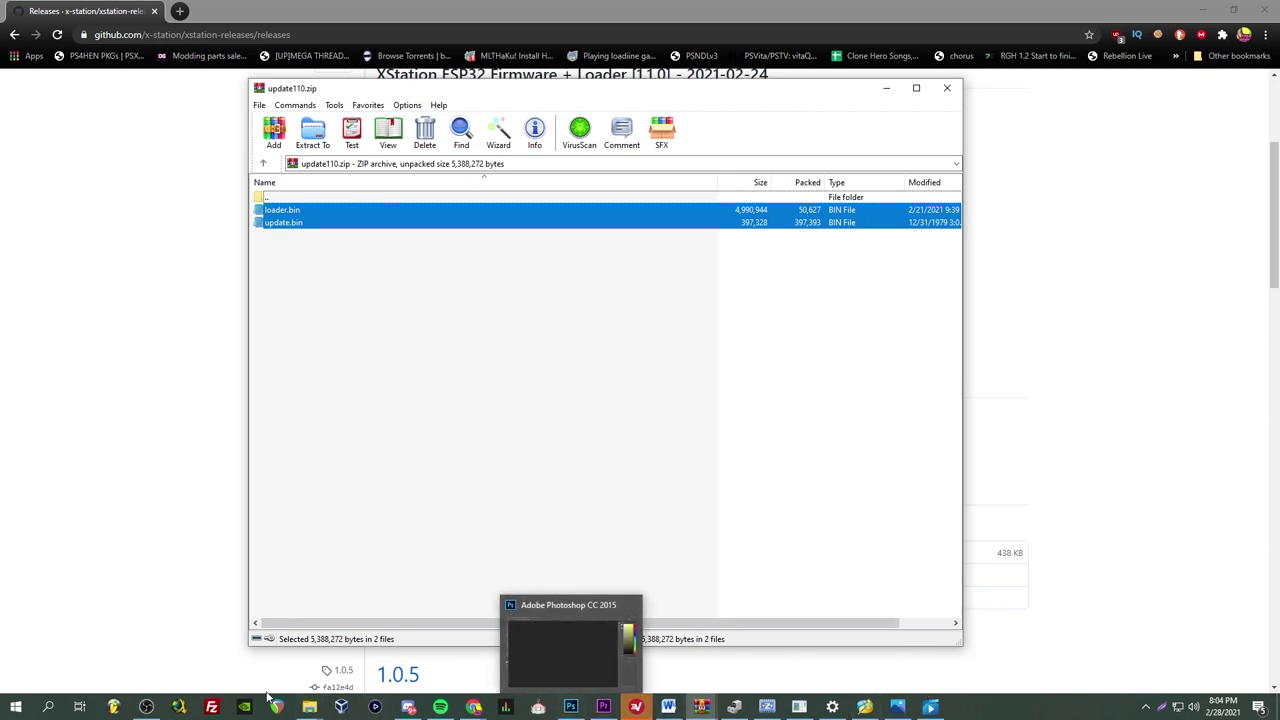
pyautogui.moveTo(309, 706)
pyautogui.moveTo(250, 645)
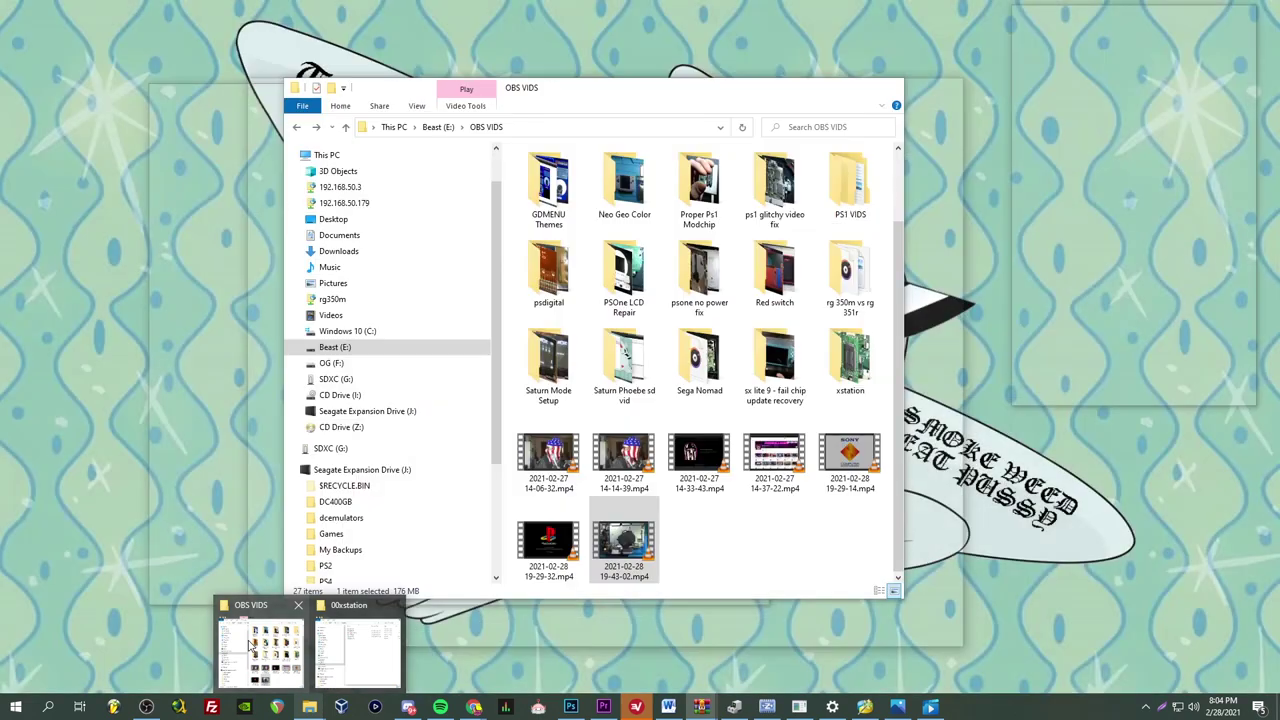
pyautogui.click(357, 652)
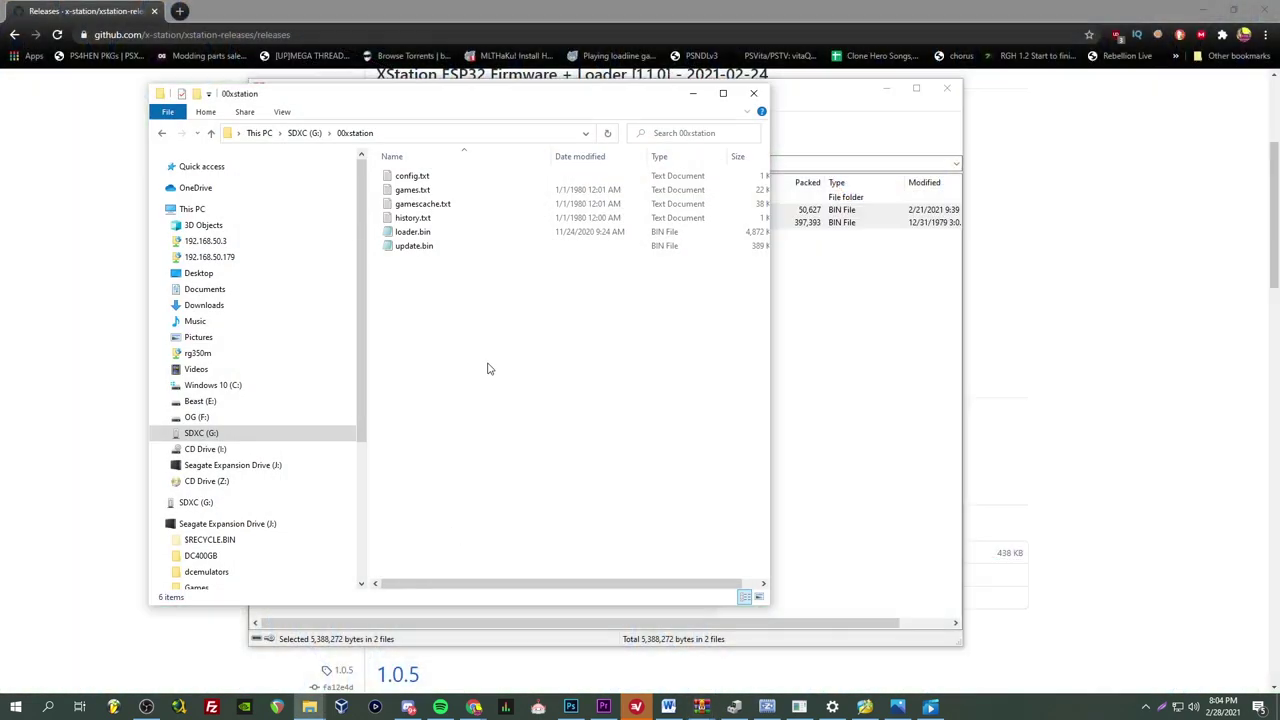
pyautogui.moveTo(549, 376); pyautogui.dragTo(516, 287)
pyautogui.click(898, 389)
pyautogui.moveTo(600, 88); pyautogui.dragTo(1008, 101)
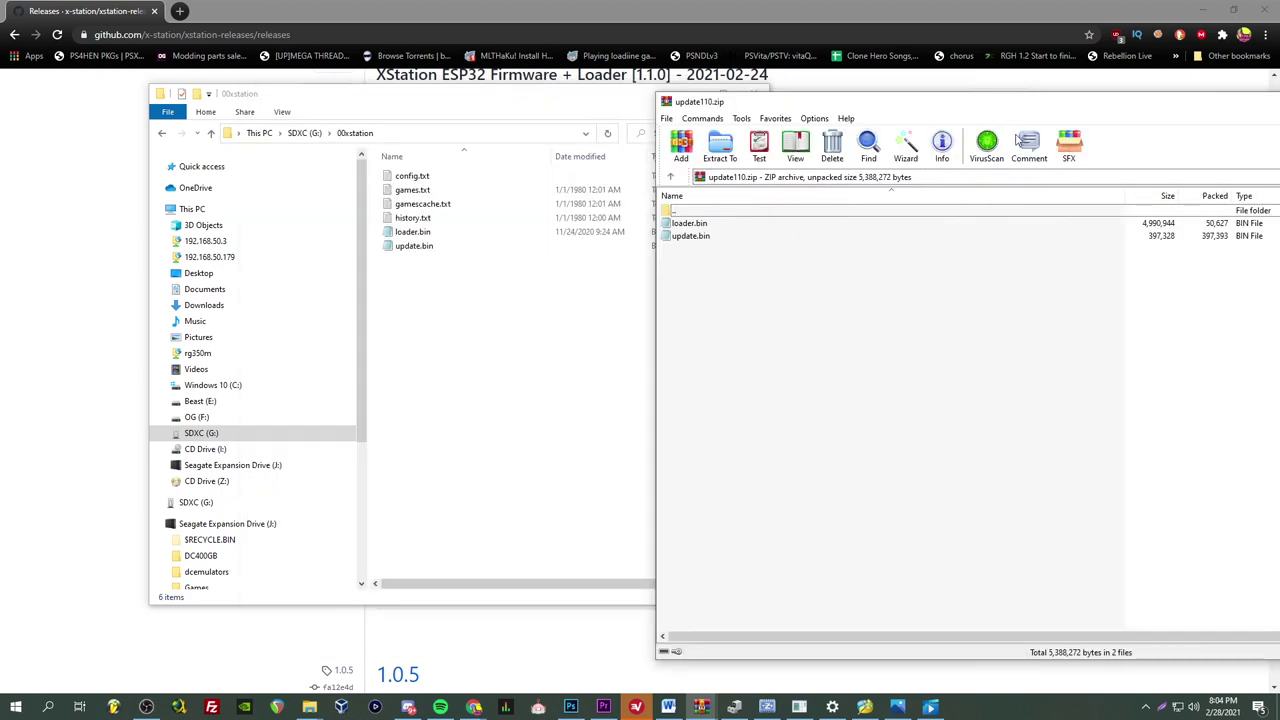
pyautogui.moveTo(757, 291); pyautogui.dragTo(408, 353)
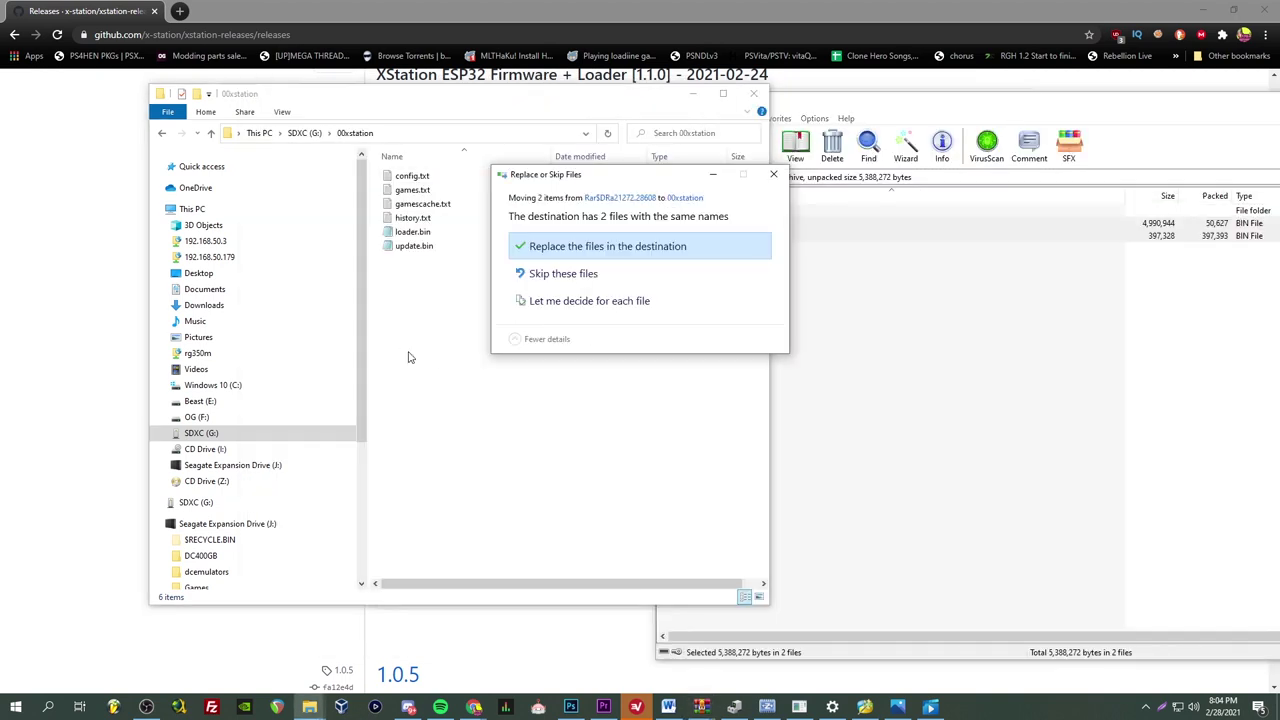
pyautogui.click(558, 252)
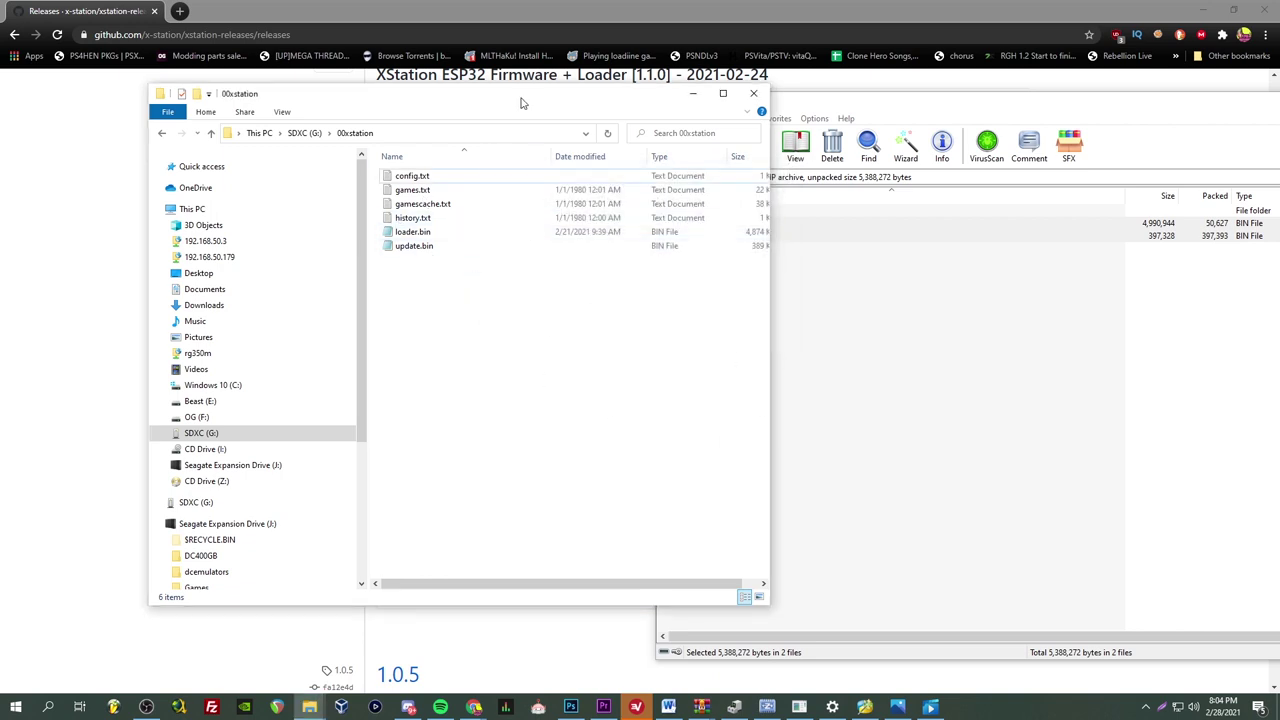
# - Rearrange the 00xstation folder and archive windows and bring the folder window to the front
pyautogui.moveTo(520, 103); pyautogui.dragTo(439, 92)
pyautogui.click(830, 107)
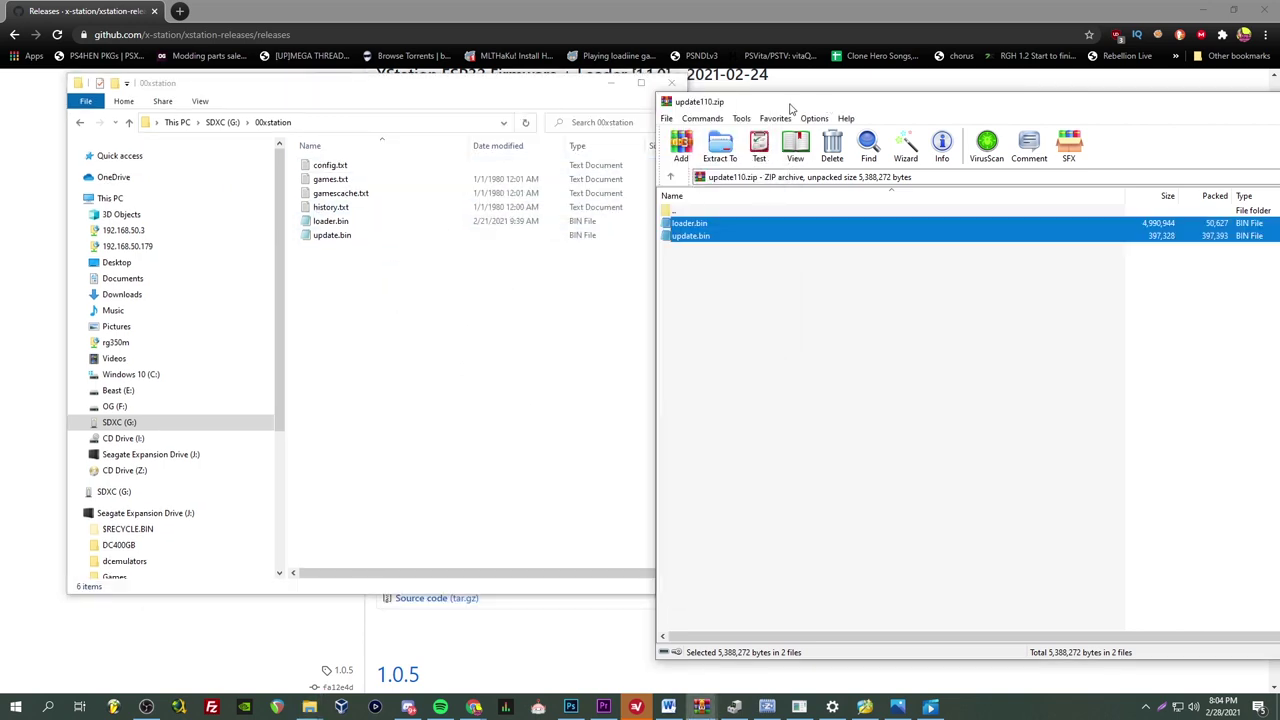
pyautogui.moveTo(790, 108); pyautogui.dragTo(722, 78)
pyautogui.click(431, 320)
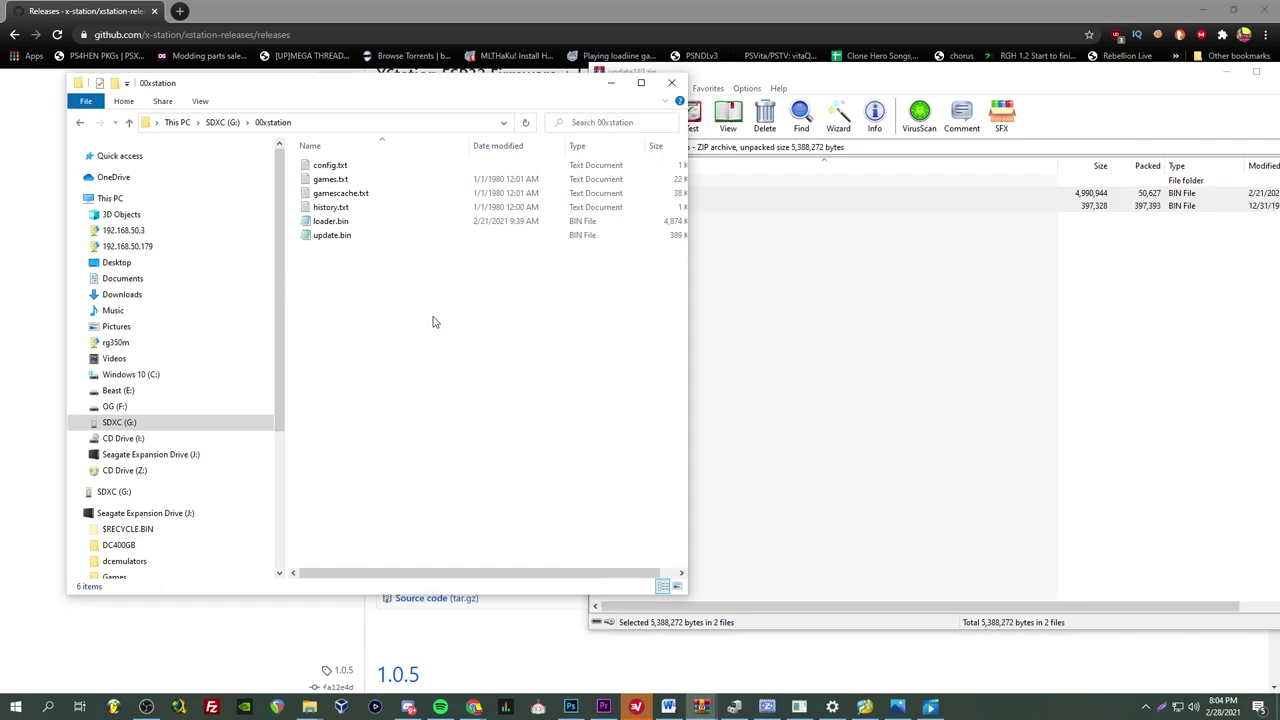
# - Look through the game folders in the root of SDXC (G:) and view the files in "007 - The World Is Not Enough (USA)"
pyautogui.click(212, 120)
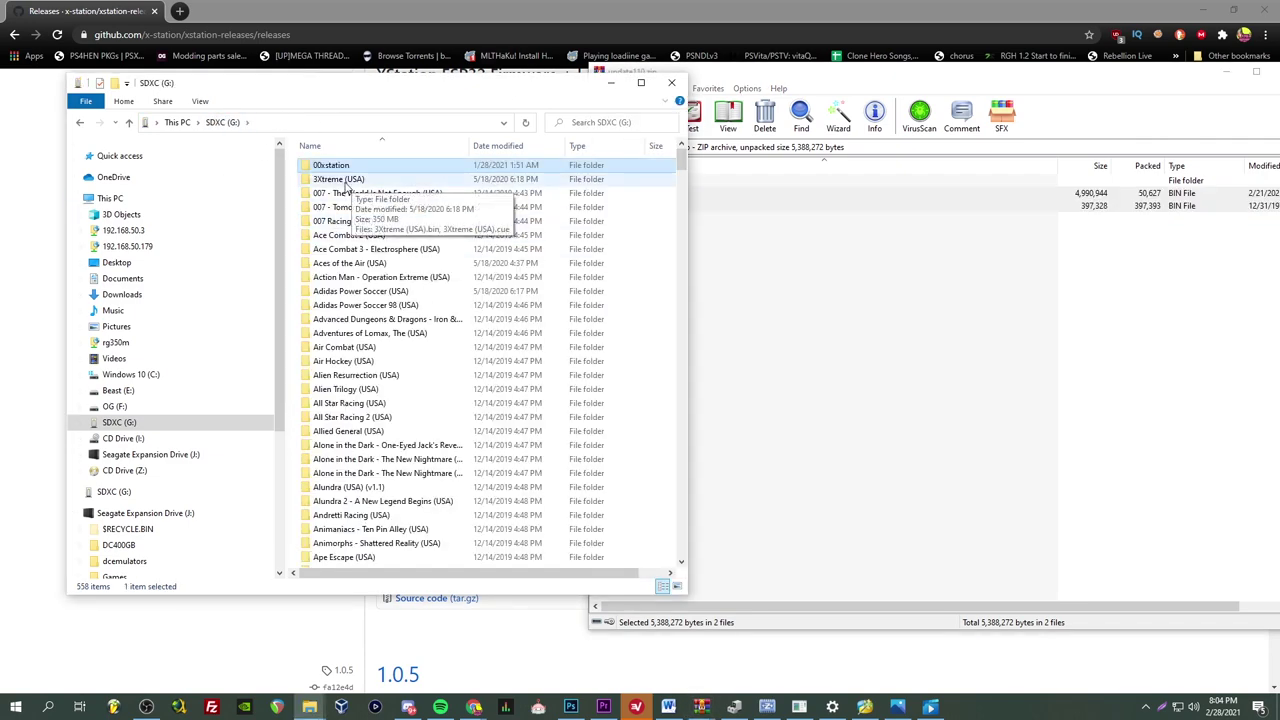
pyautogui.scroll(-15, 345, 183)
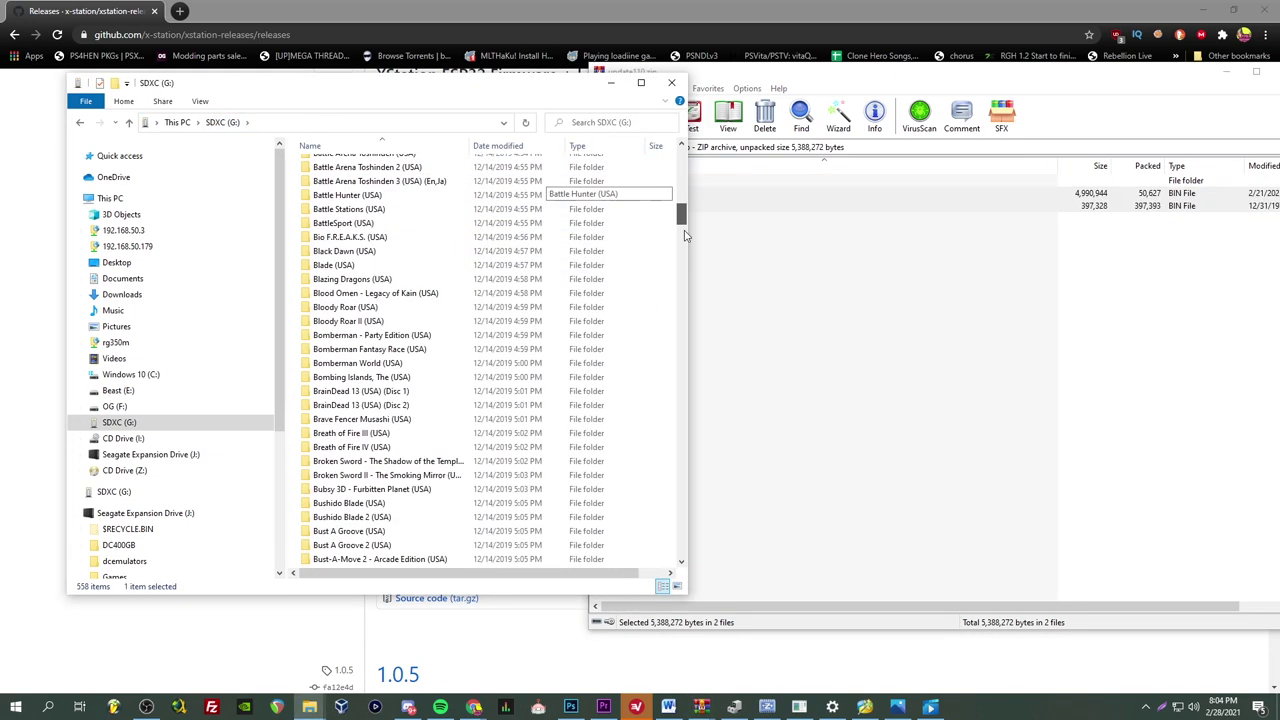
pyautogui.moveTo(683, 215); pyautogui.dragTo(678, 160)
pyautogui.scroll(-8, 462, 293)
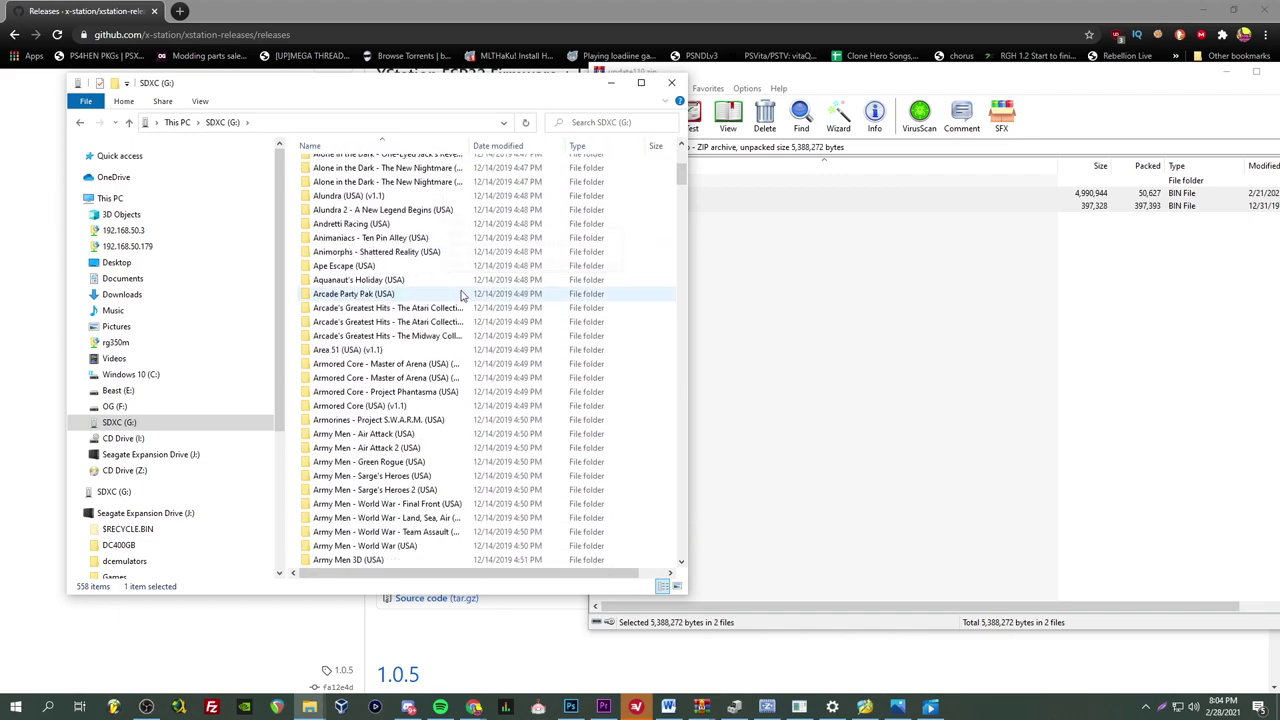
pyautogui.scroll(-6, 462, 293)
pyautogui.scroll(13, 376, 293)
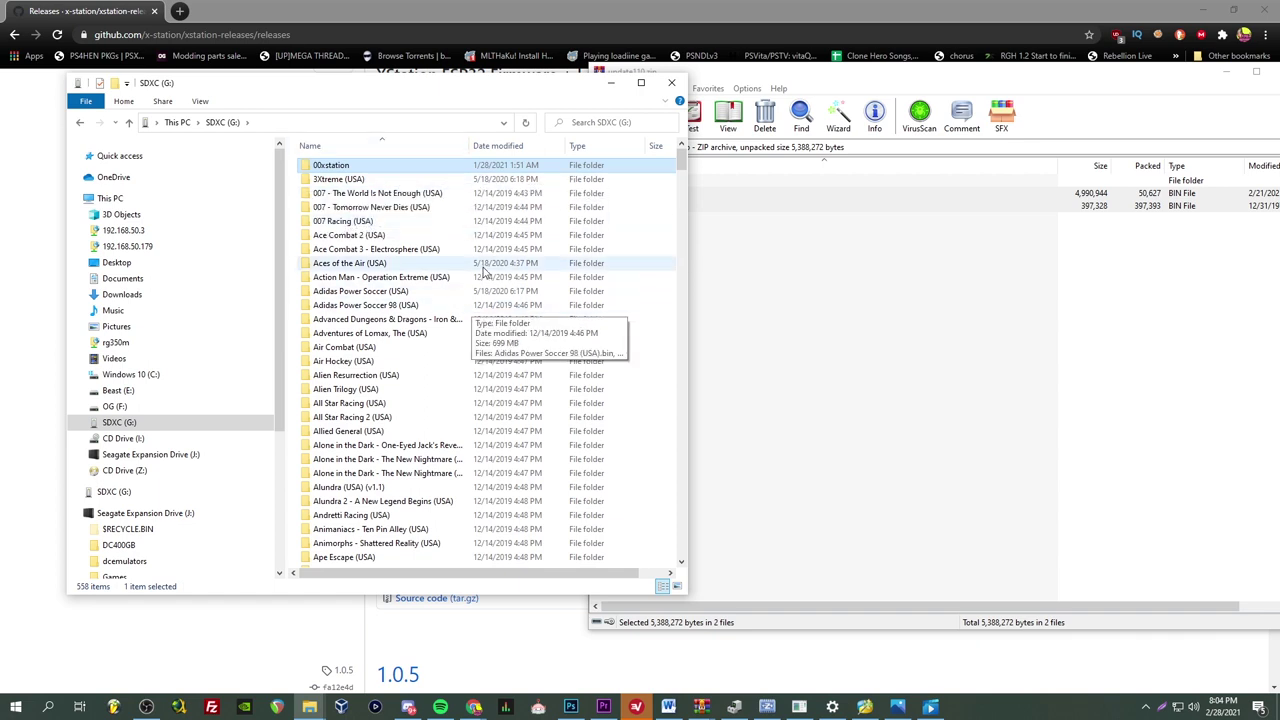
pyautogui.doubleClick(350, 194)
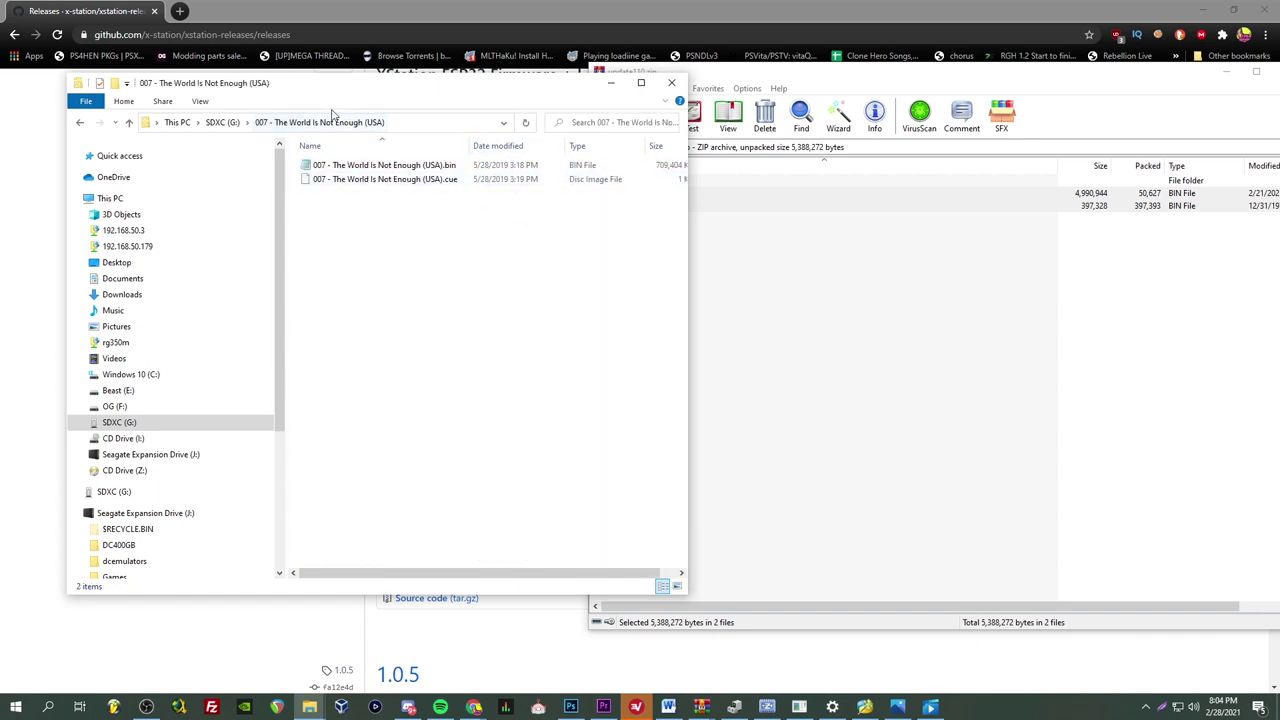
pyautogui.click(222, 122)
# - Open the "Adventures of Lomax, The (USA)" folder and widen the Name column to examine its BIN tracks and CUE file
pyautogui.click(388, 335)
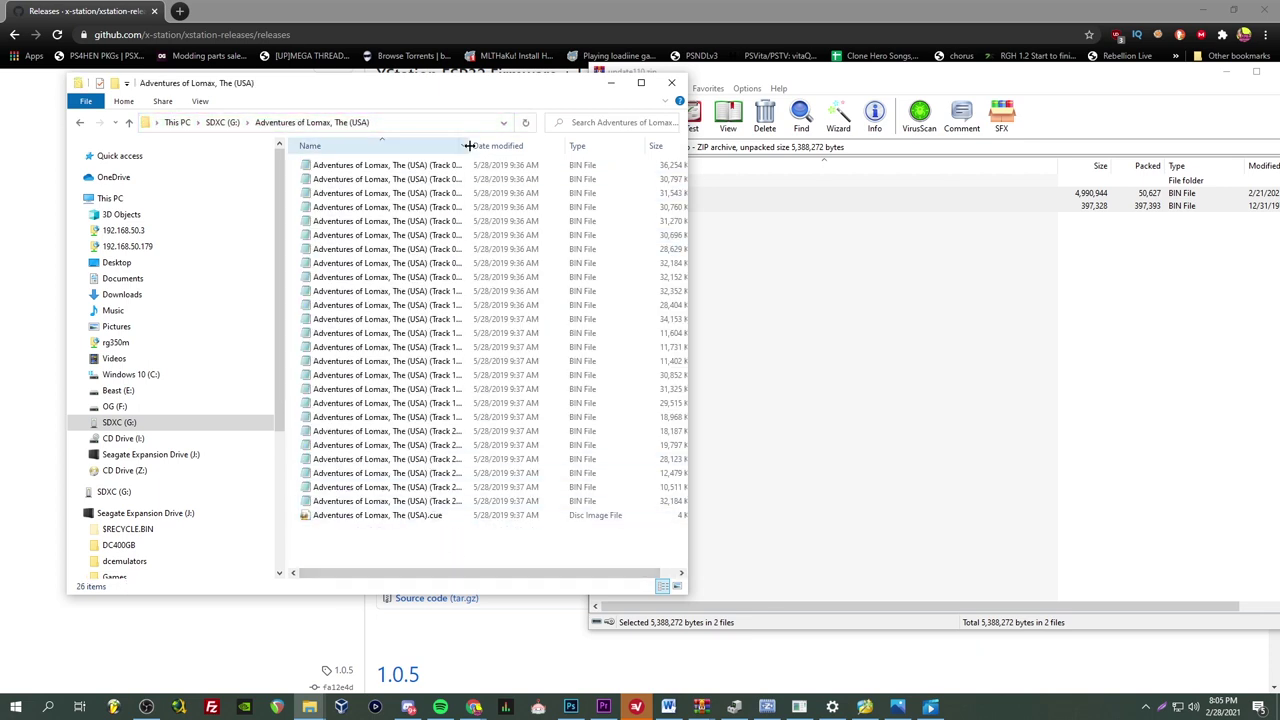
pyautogui.moveTo(469, 146); pyautogui.dragTo(607, 146)
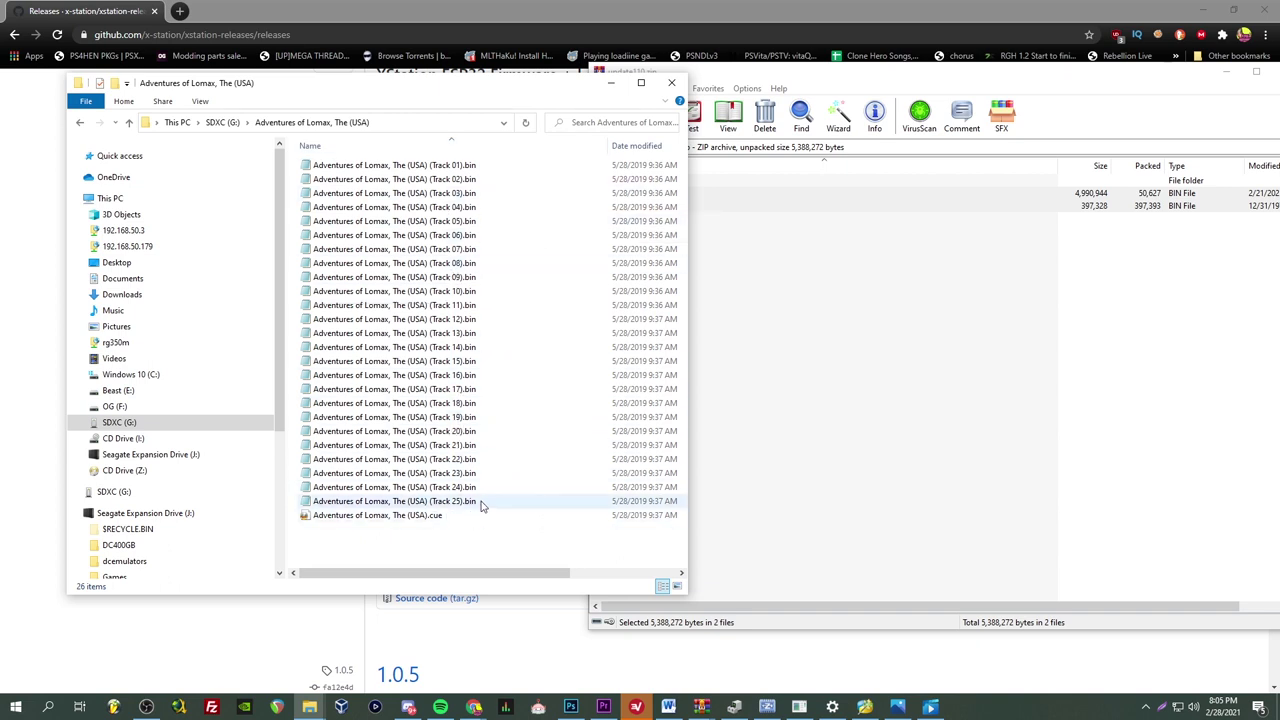
pyautogui.moveTo(467, 541); pyautogui.dragTo(368, 155)
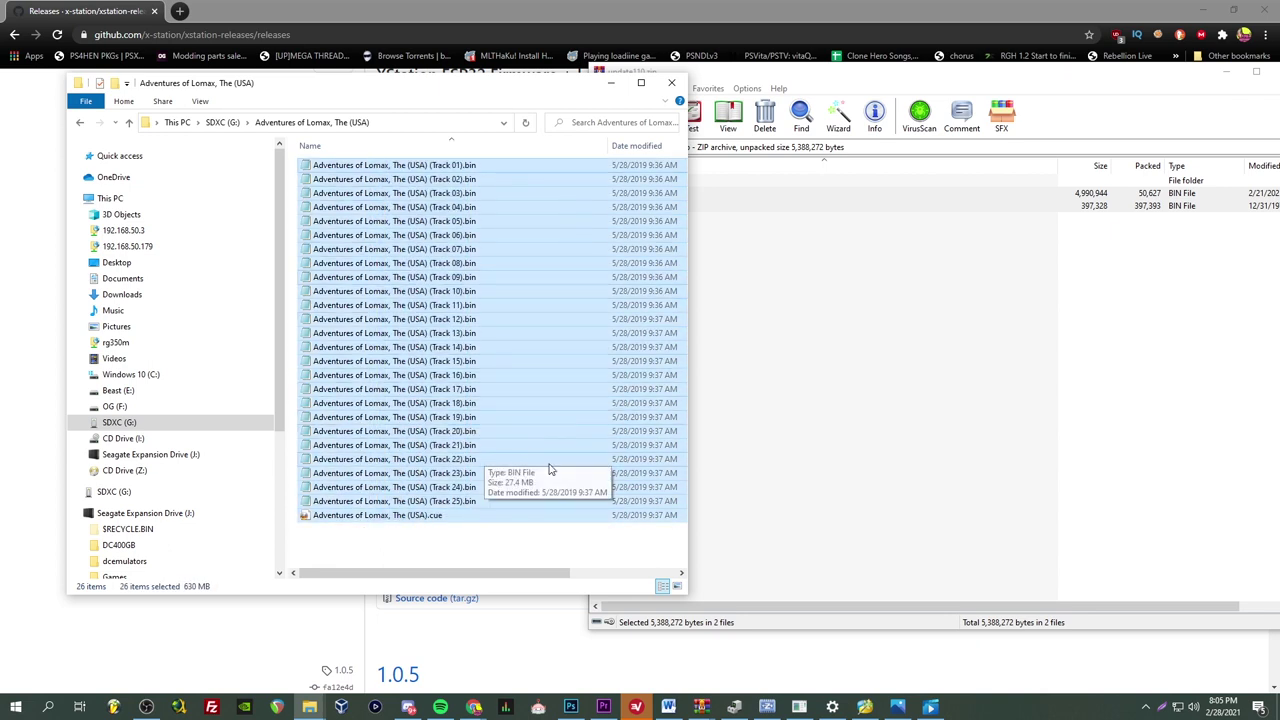
pyautogui.click(428, 527)
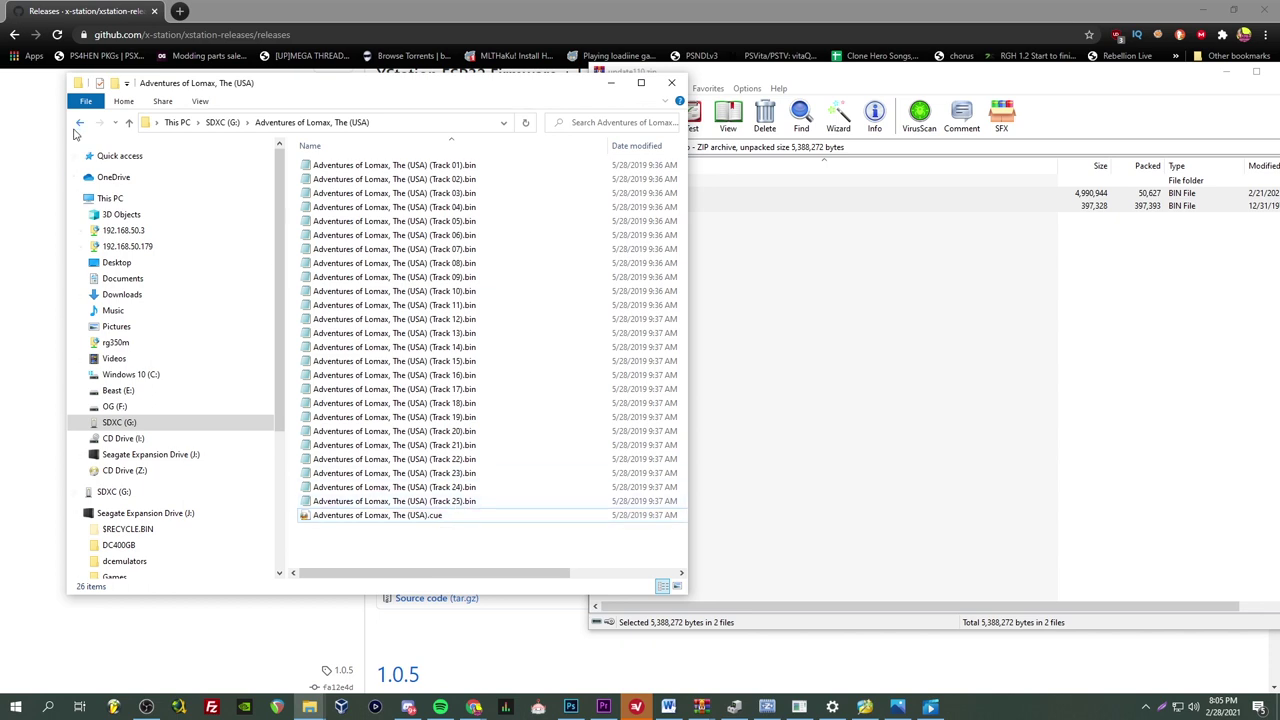
# - Return to the root of SDXC (G:) and look further down the list of game folders
pyautogui.click(79, 123)
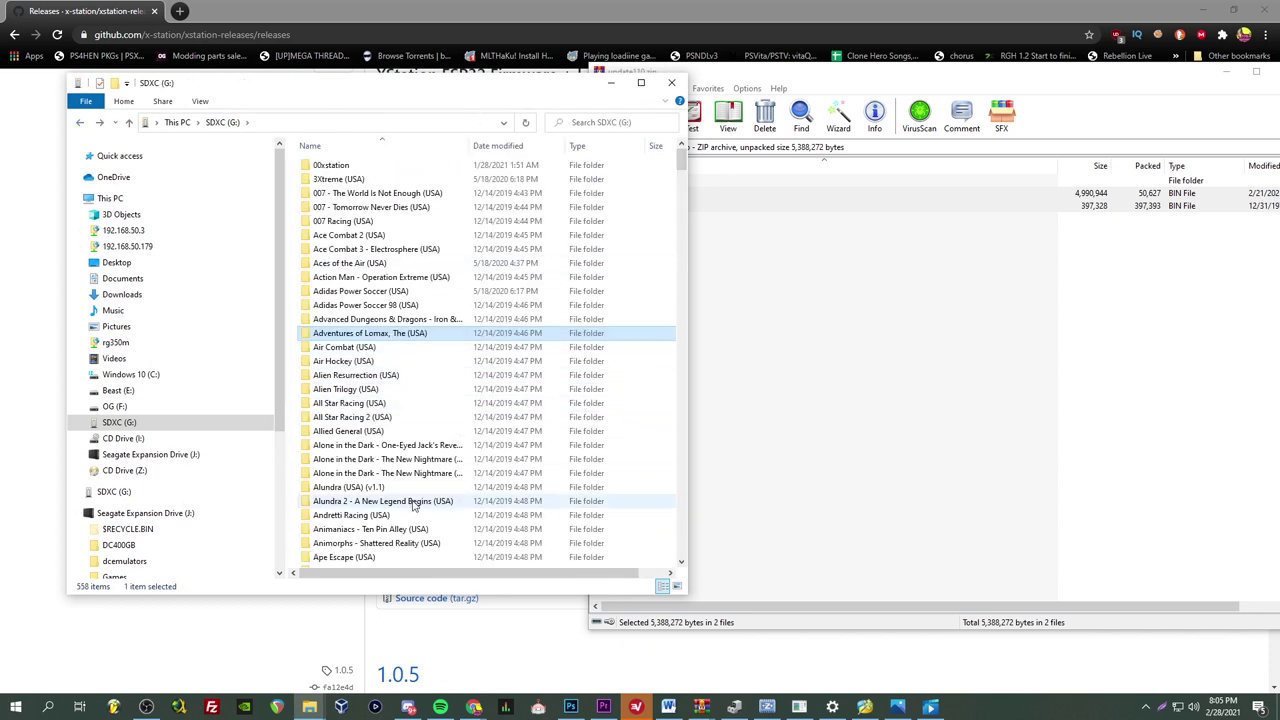
pyautogui.scroll(-4, 415, 505)
pyautogui.scroll(-1, 617, 412)
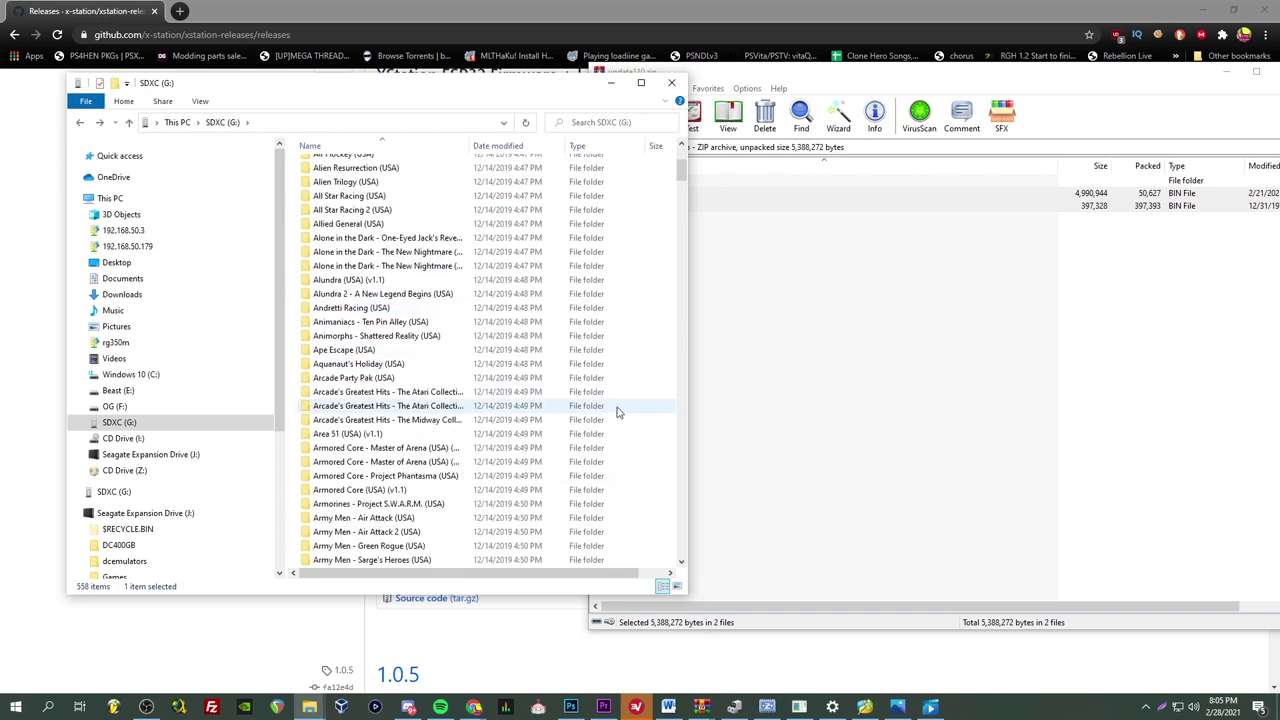
# - Look through the game folders in the root of SDXC (G:) and view the files in "Alundra (USA) (v1.1)"
pyautogui.scroll(5, 537, 377)
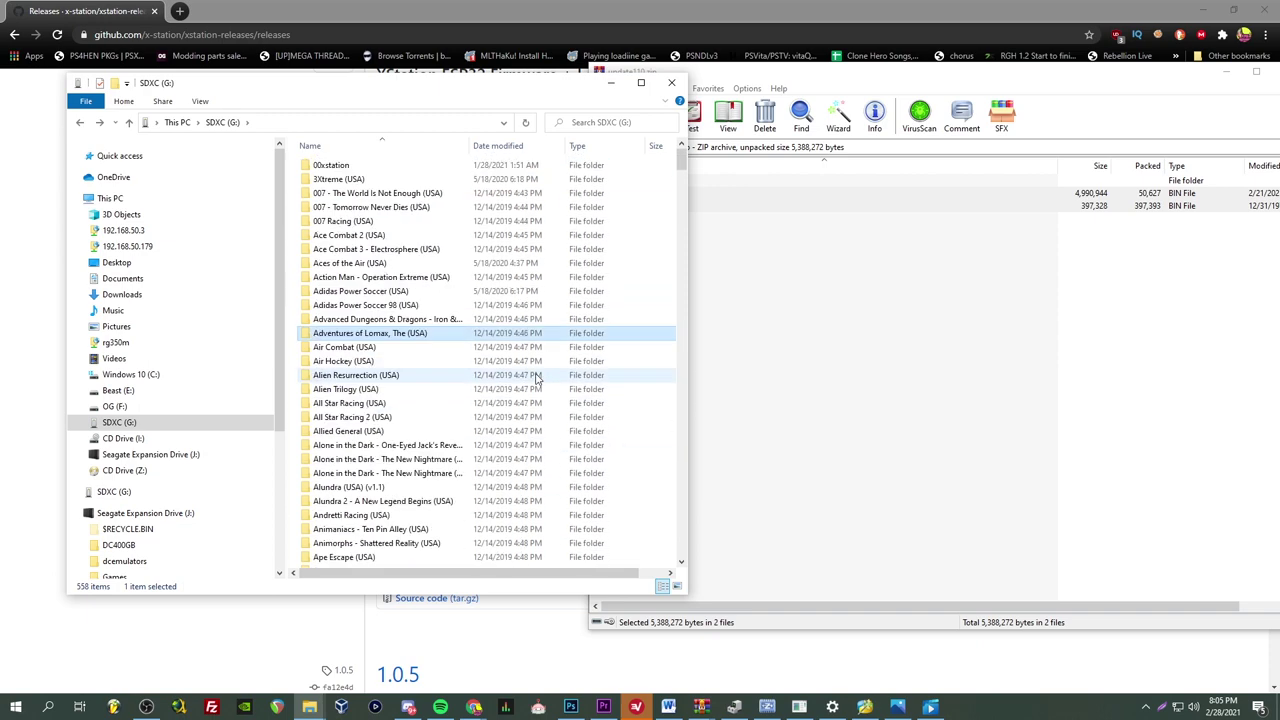
pyautogui.scroll(-9, 537, 377)
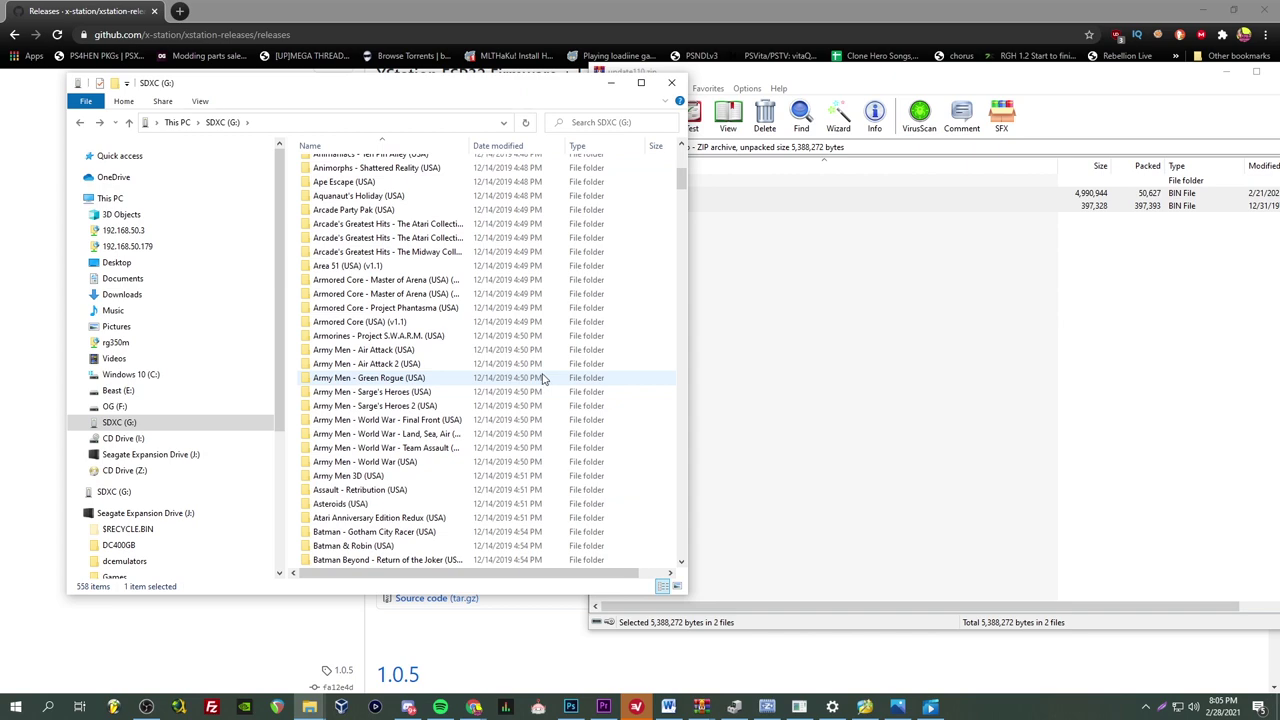
pyautogui.scroll(-8, 543, 380)
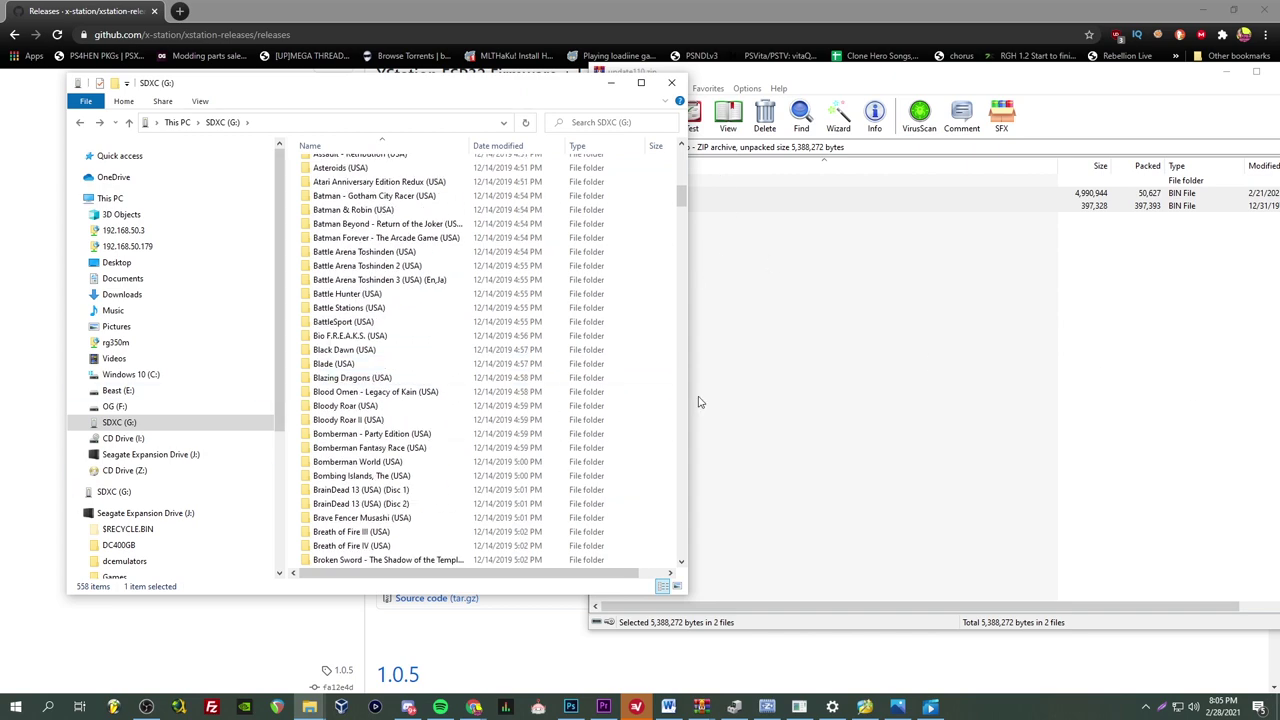
pyautogui.scroll(17, 450, 405)
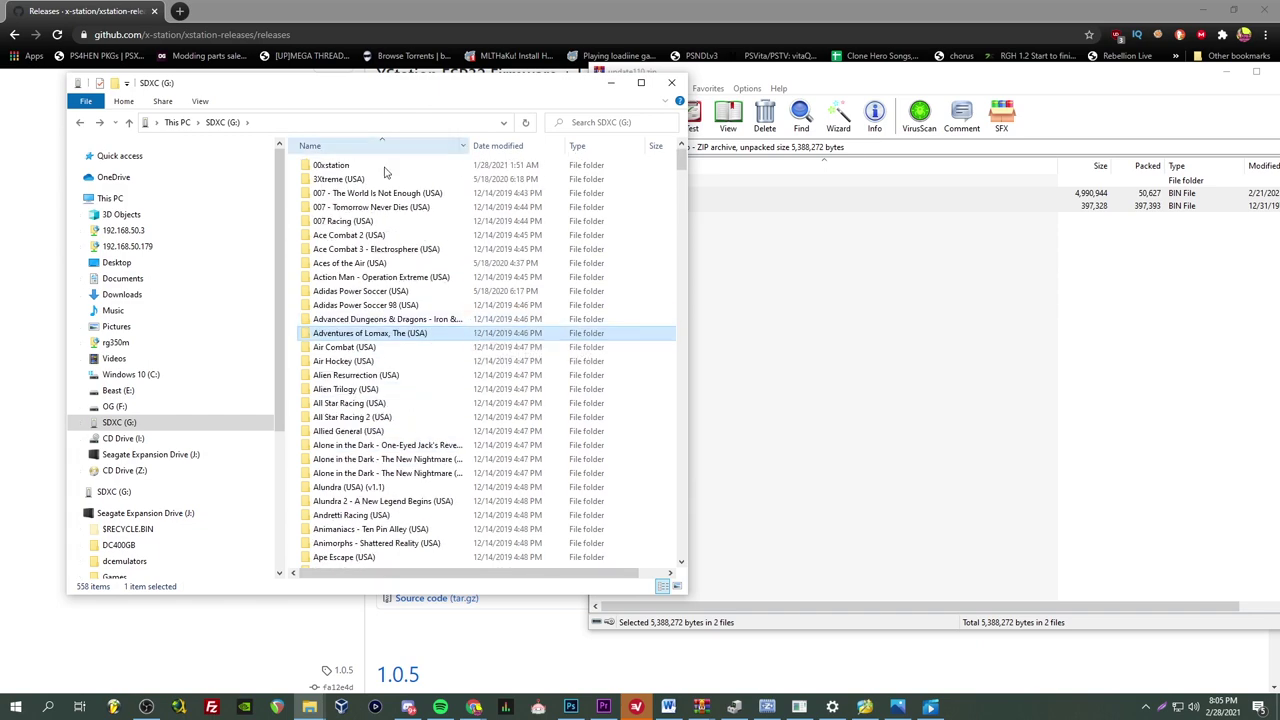
pyautogui.doubleClick(390, 484)
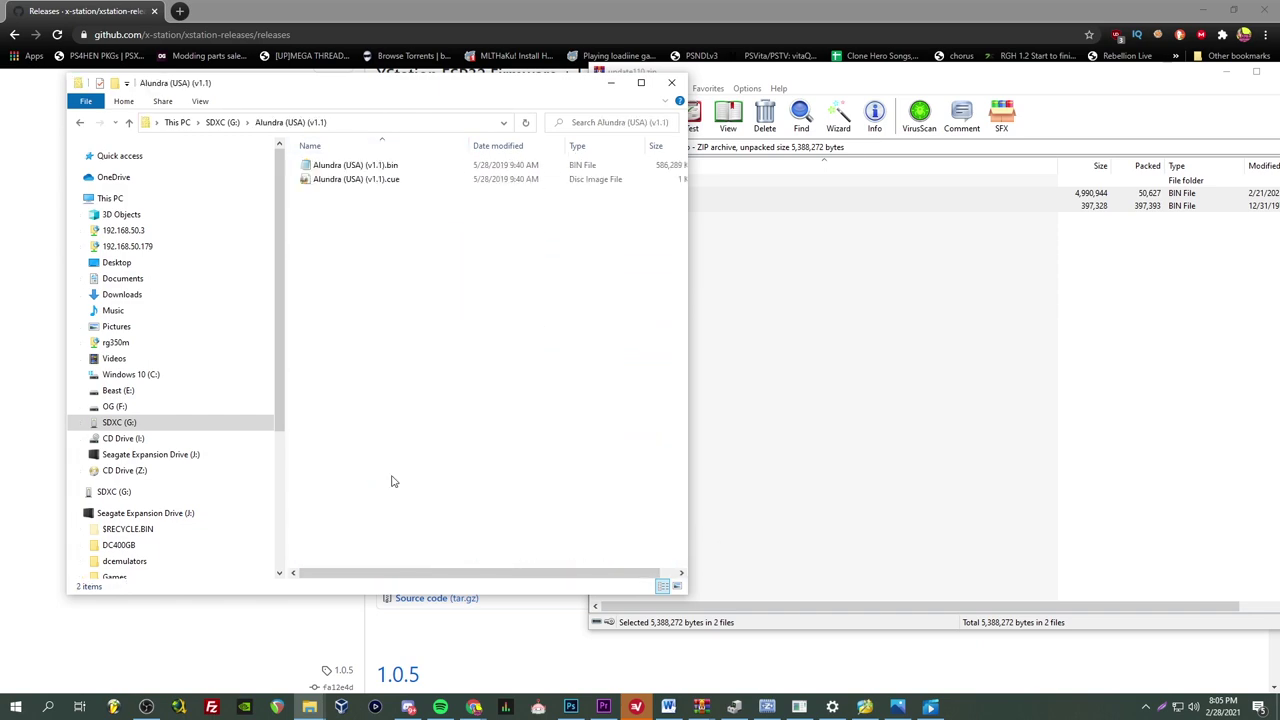
# - View the files in "007 - Tomorrow Never Dies (USA)", return to the root of SDXC (G:) and minimise the folder window
pyautogui.click(213, 122)
pyautogui.doubleClick(380, 207)
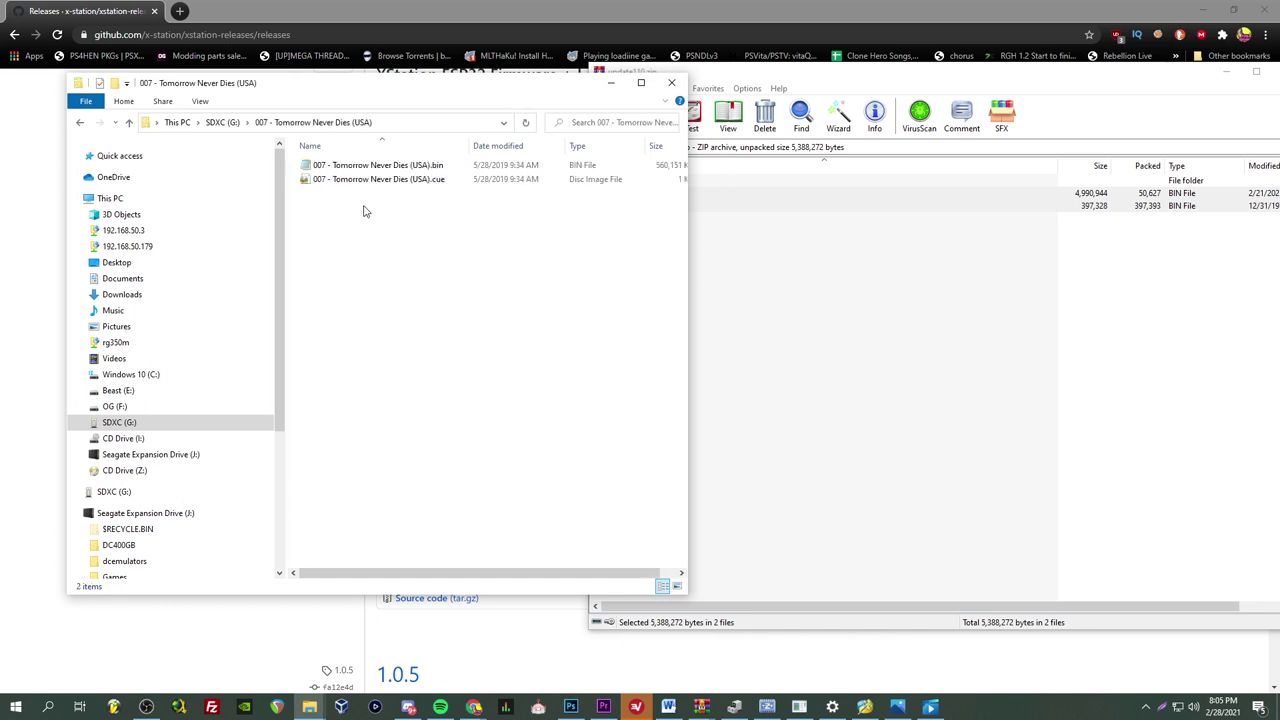
pyautogui.click(222, 122)
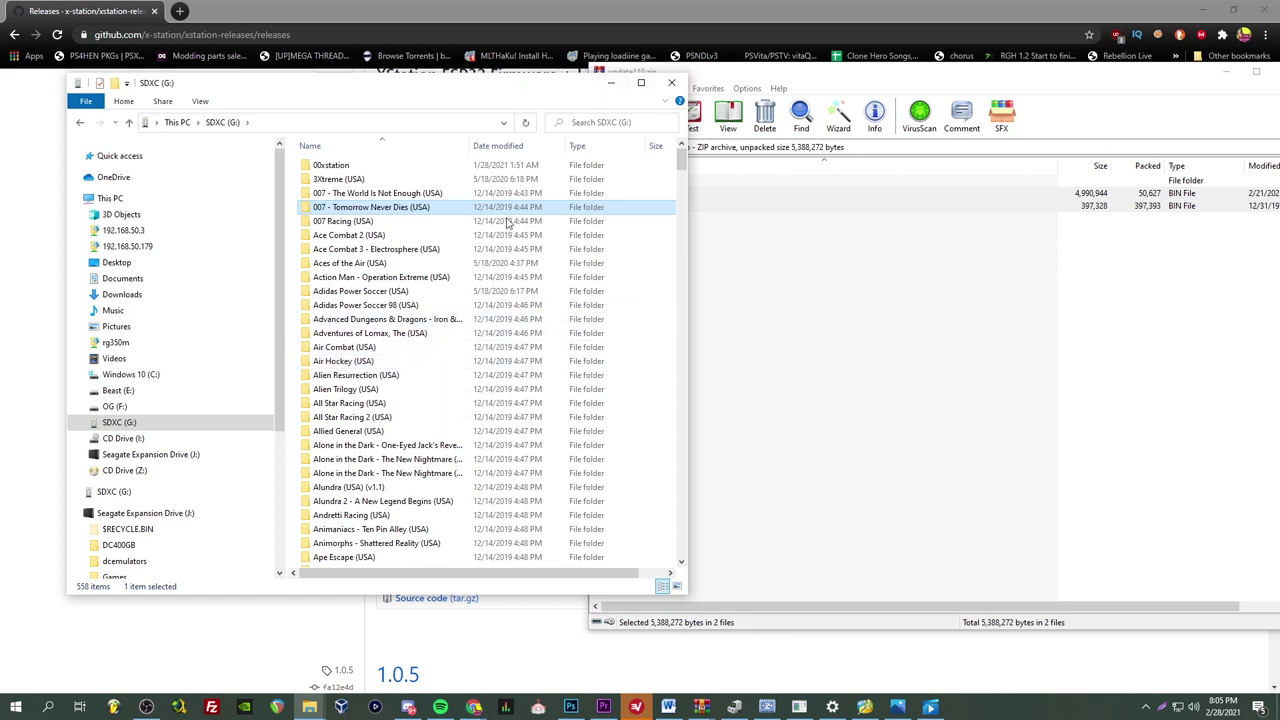
pyautogui.click(612, 86)
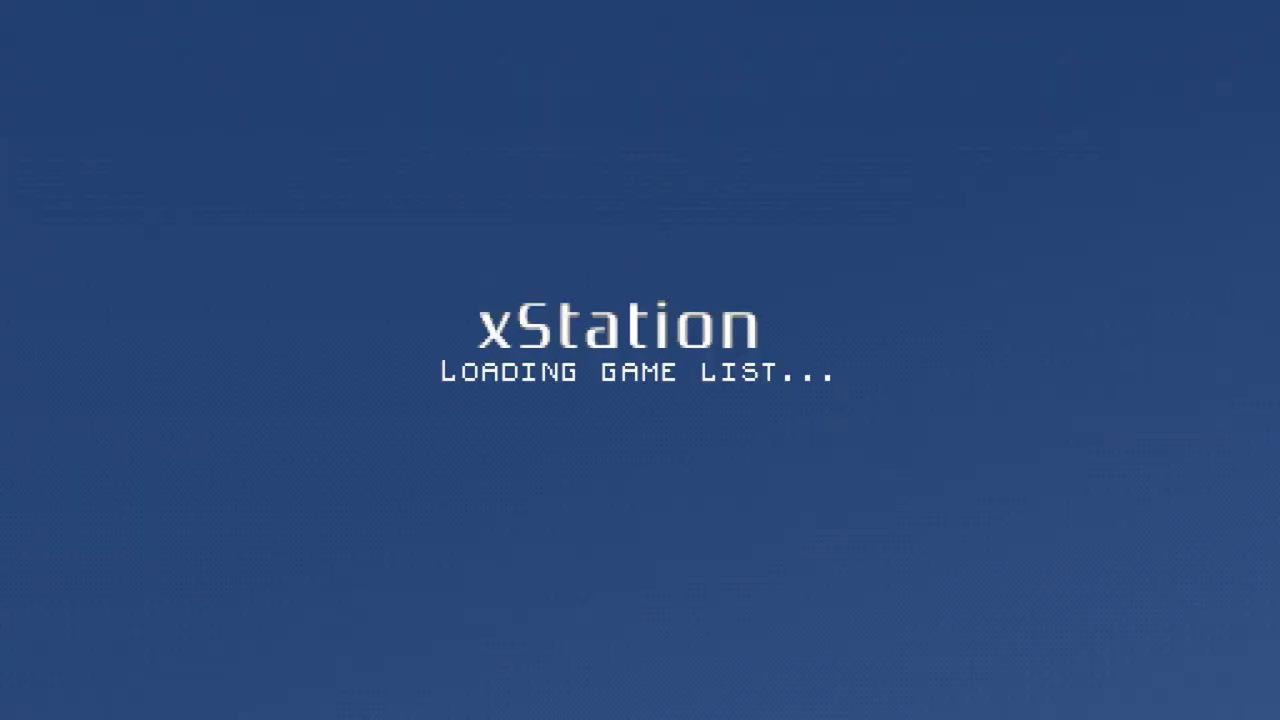
# - Switch to the xStation loader on the console and look through the first entries of the game list
pyautogui.press('Down')
pyautogui.press('Up')
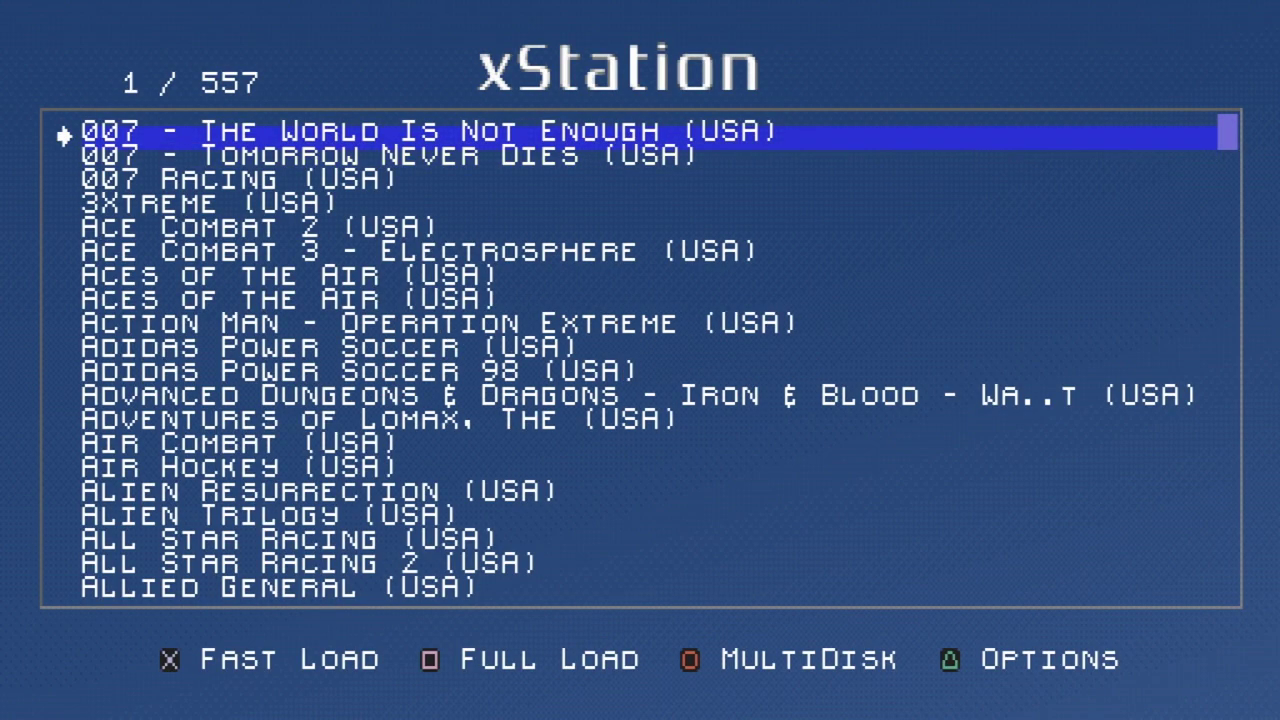
pyautogui.press('Down')
pyautogui.press('Down')
pyautogui.press('Down')
pyautogui.press('Up')
pyautogui.press('Up')
pyautogui.press('Up')
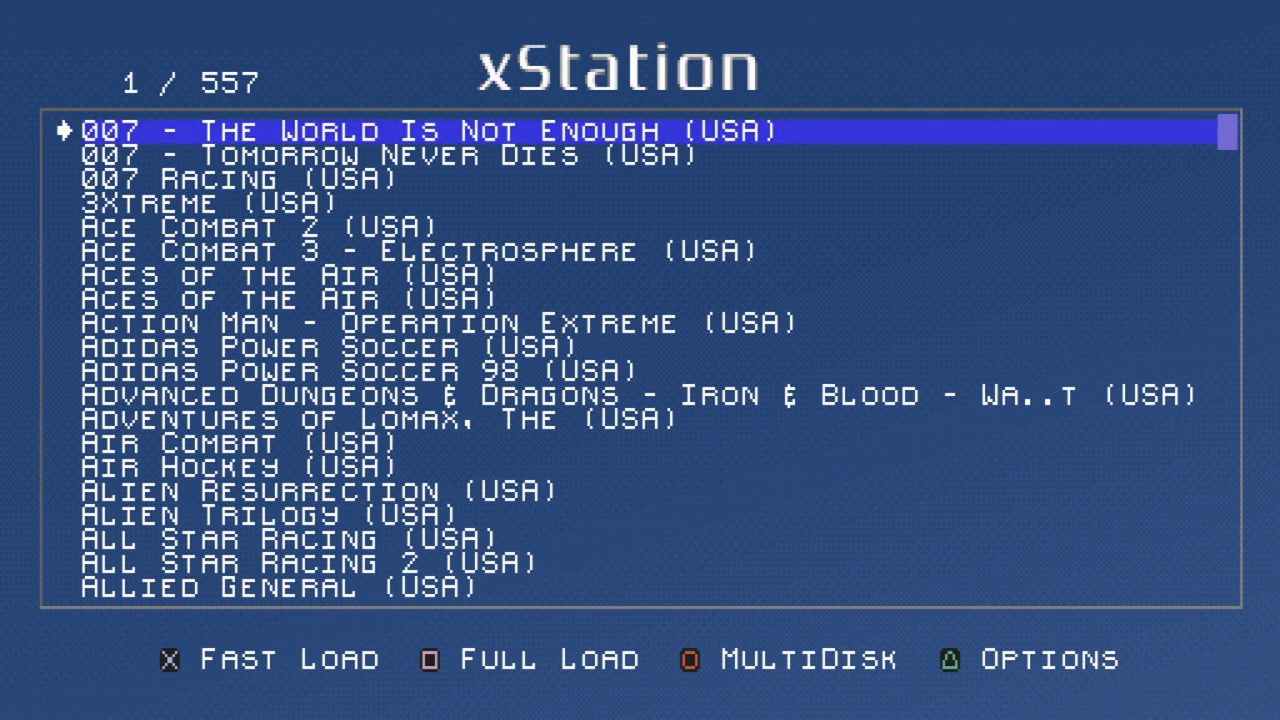
# - Open the xStation options, run Update Firmware and confirm the update
pyautogui.press('Escape')
pyautogui.press('Down')
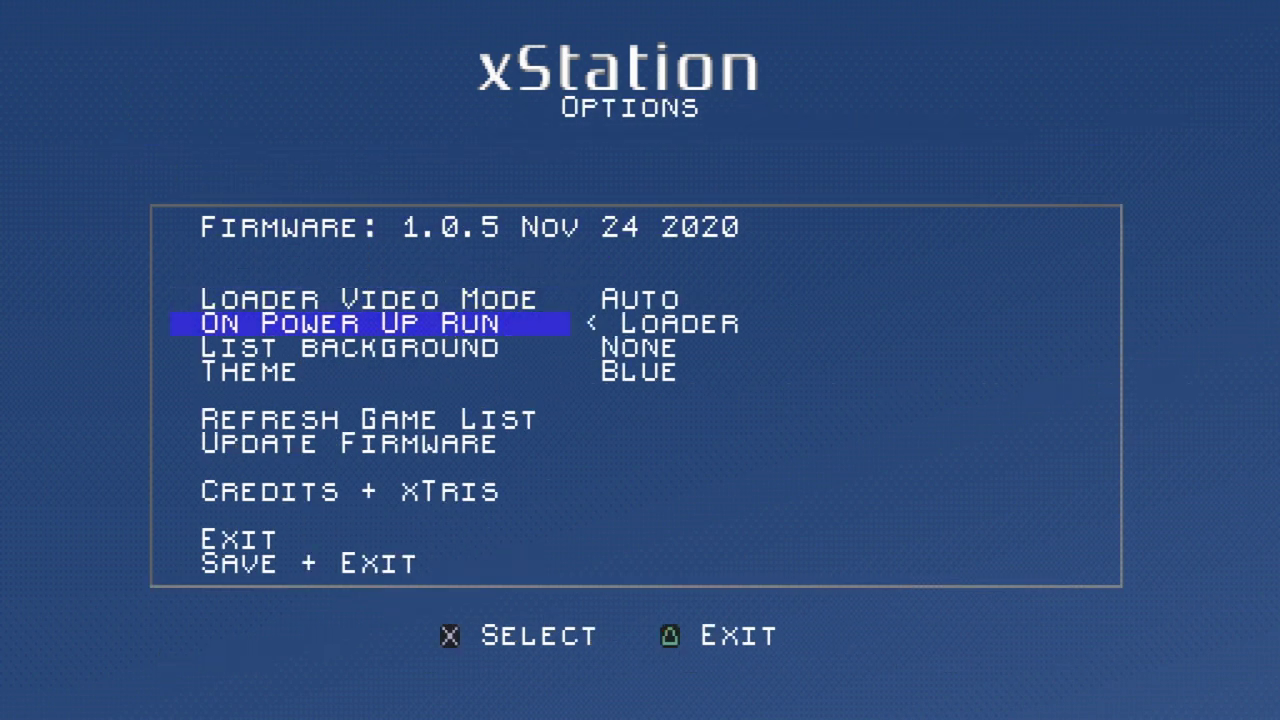
pyautogui.press('Up')
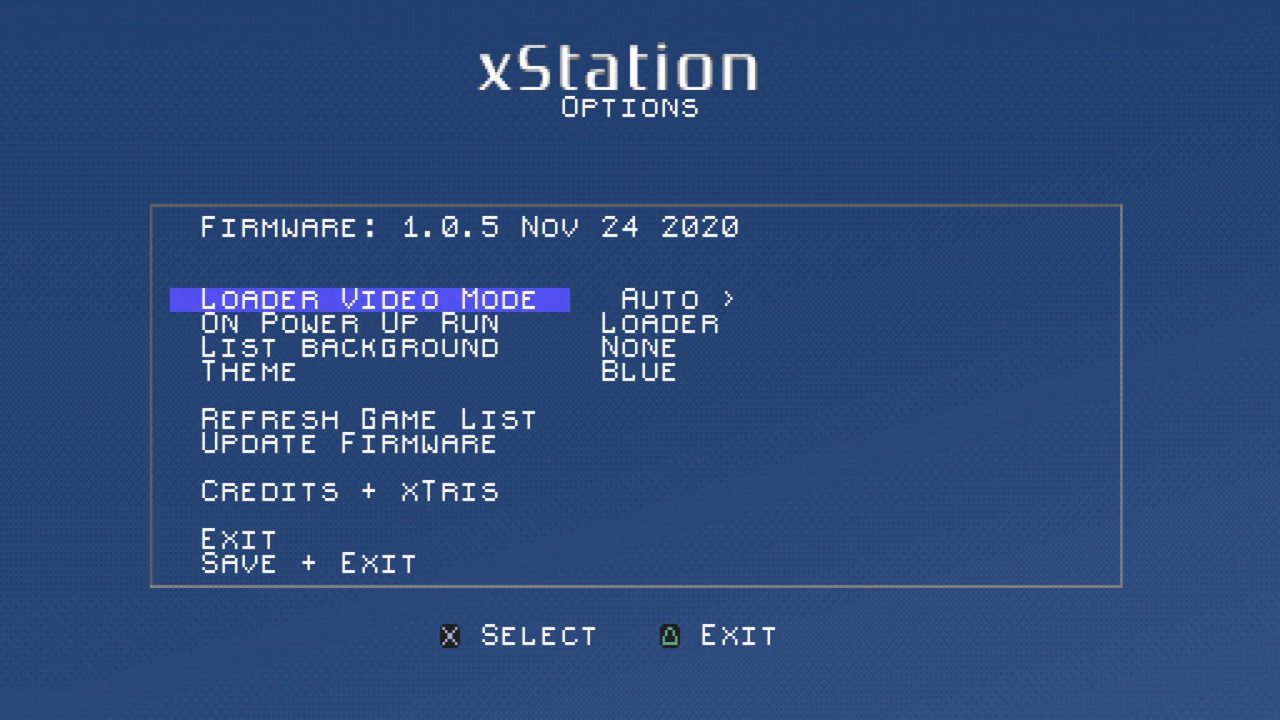
pyautogui.press('Down')
pyautogui.press('Down')
pyautogui.press('Down')
pyautogui.press('Down')
pyautogui.press('Down')
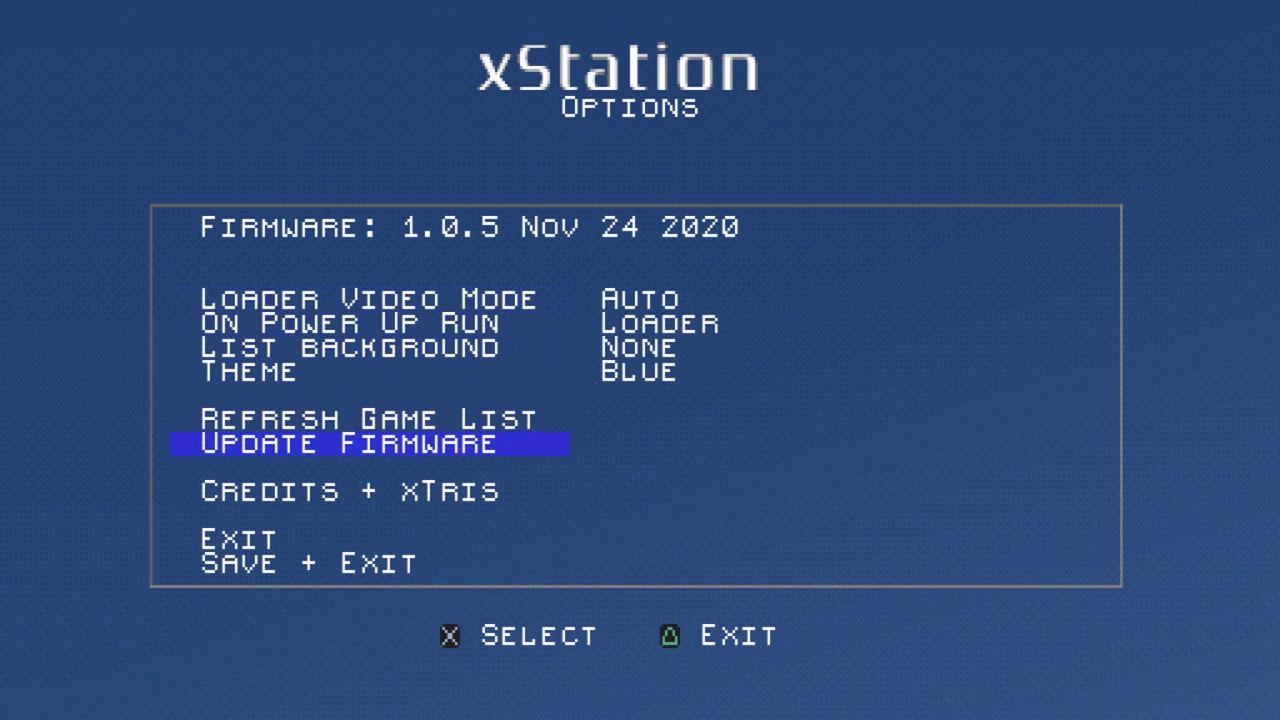
pyautogui.press('Up')
pyautogui.press('Down')
pyautogui.press('Return')
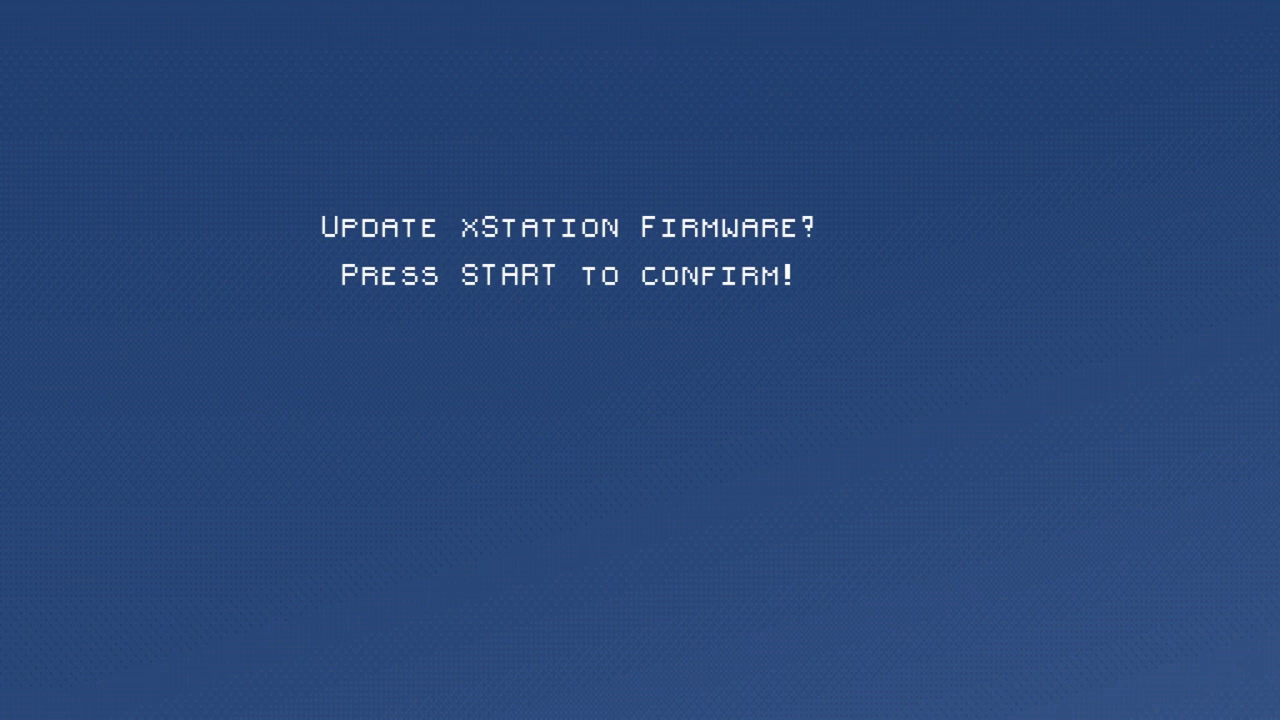
pyautogui.press('Return')
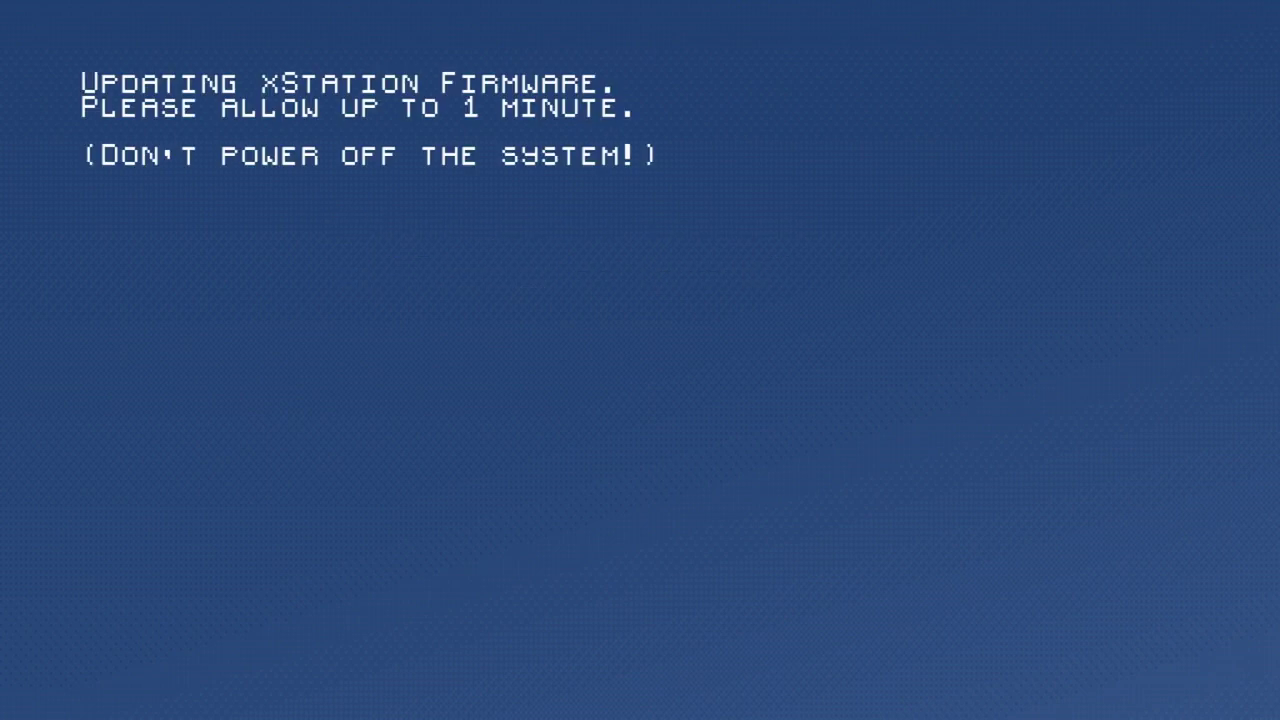